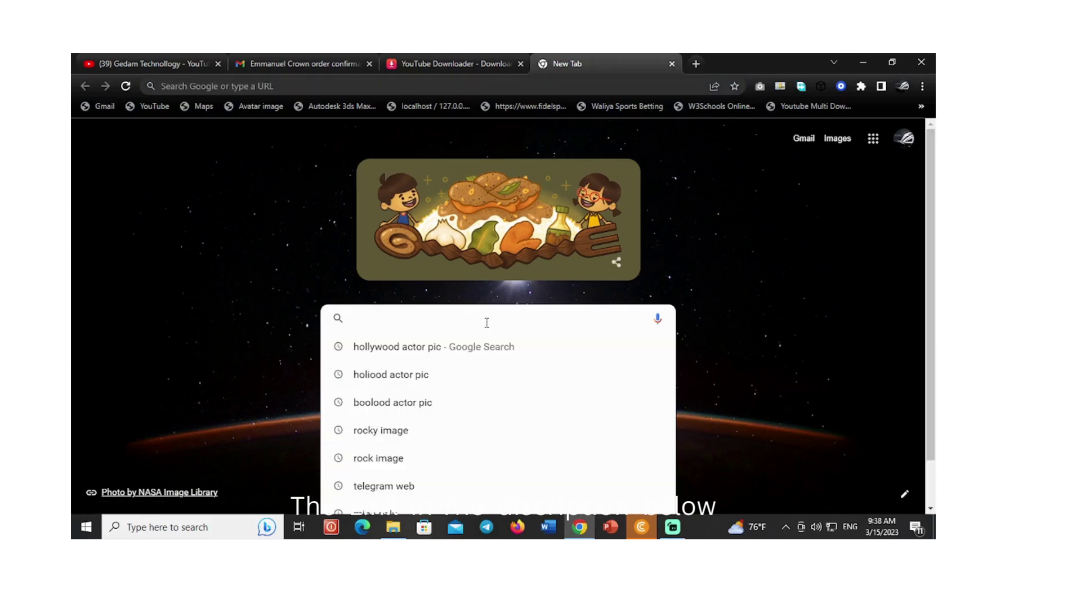
Step: Search Google for 'faceswapper' using the suggested completion
text(fa)
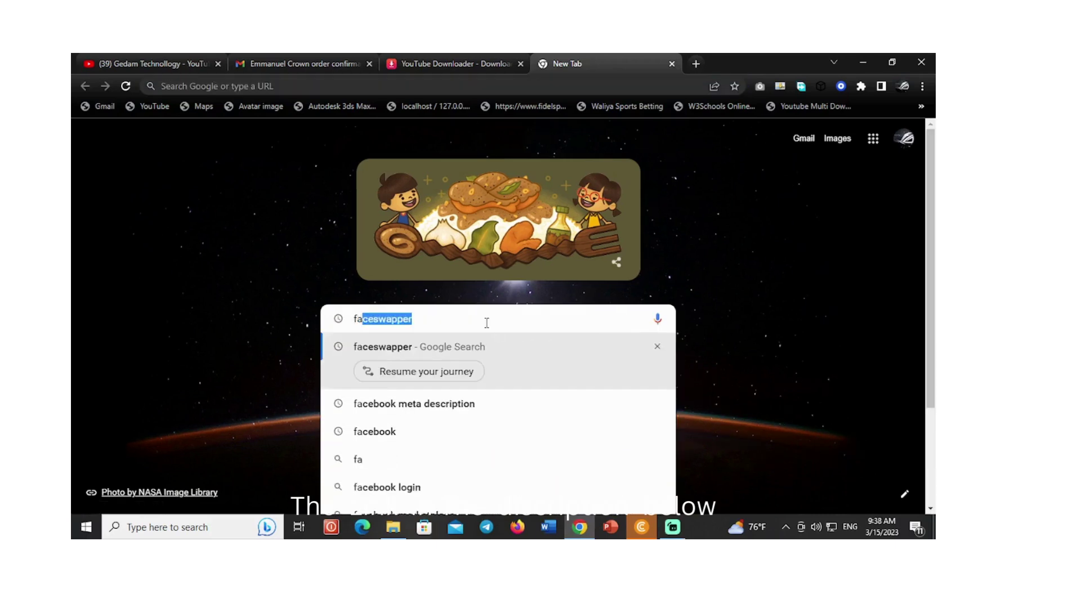
key(Right)
key(Return)
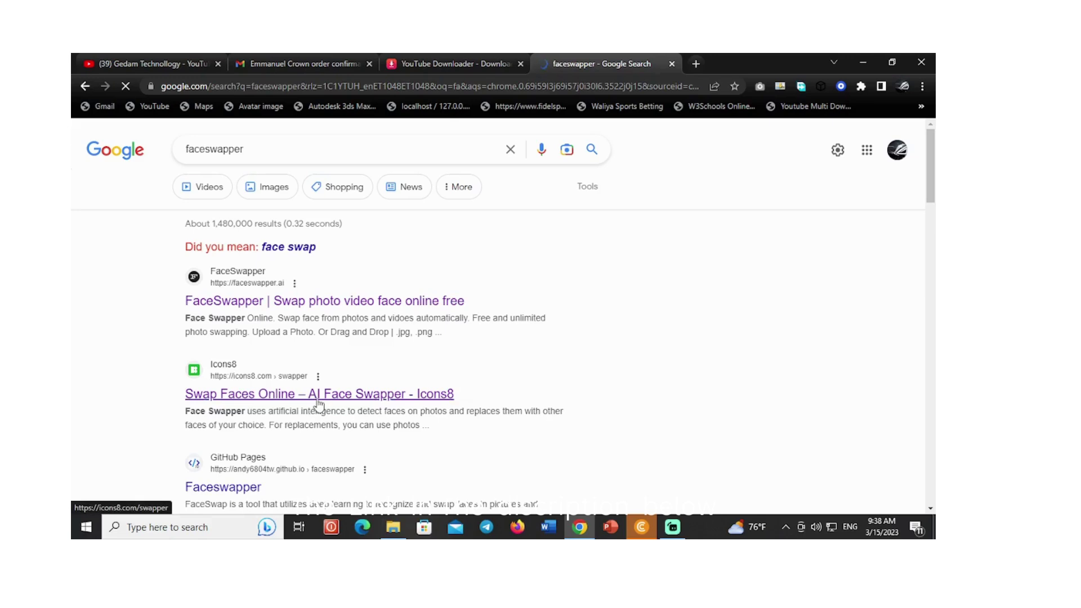
Step: Open the faceswapper.ai link from the search results
scroll(318, 403, down, 1)
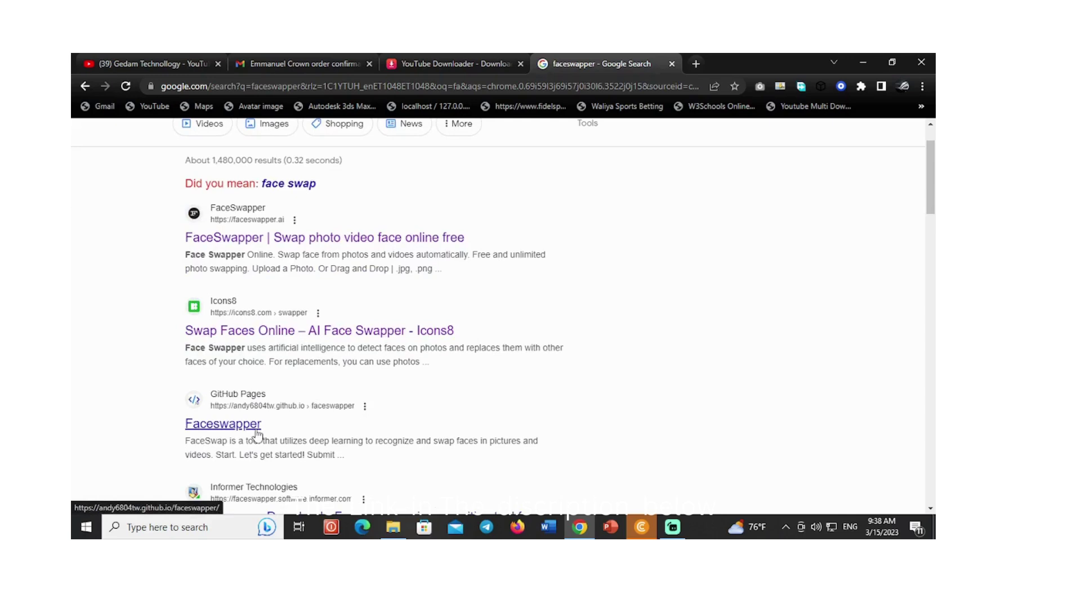
scroll(257, 434, down, 1)
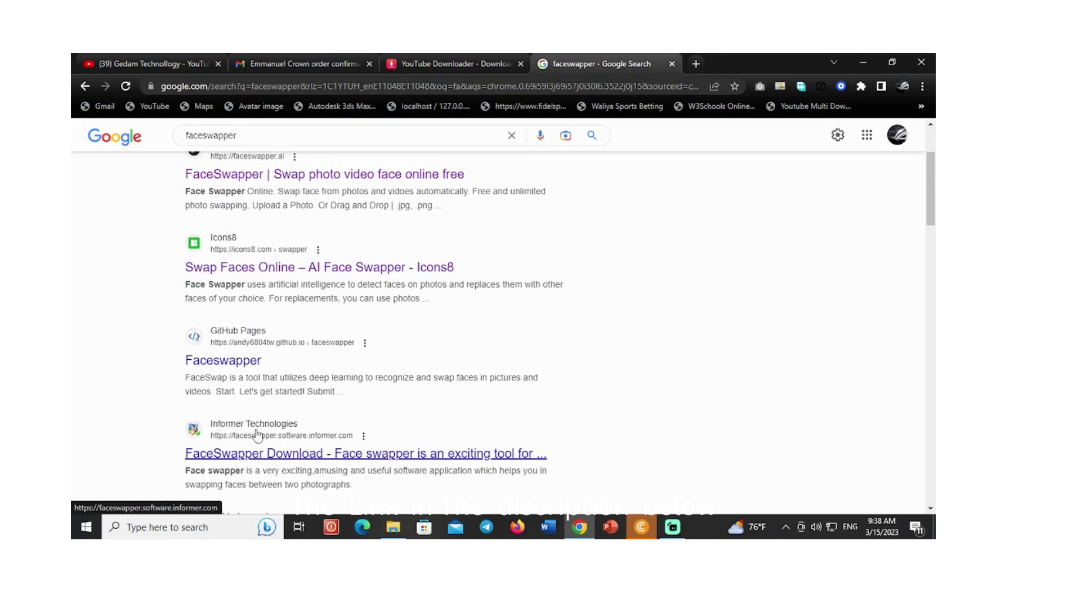
scroll(258, 434, up, 1)
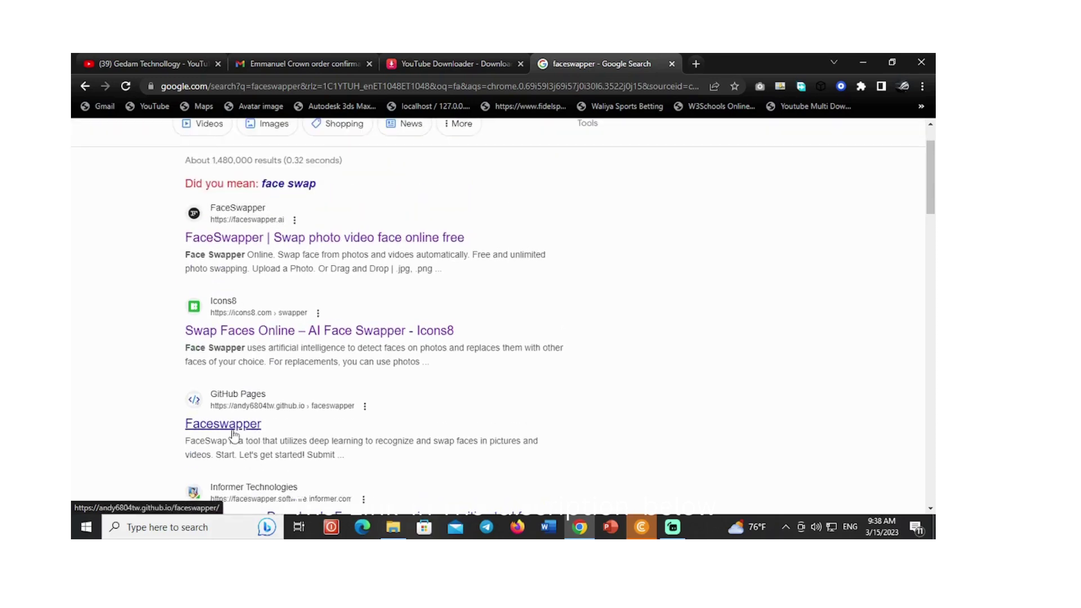
scroll(214, 332, up, 1)
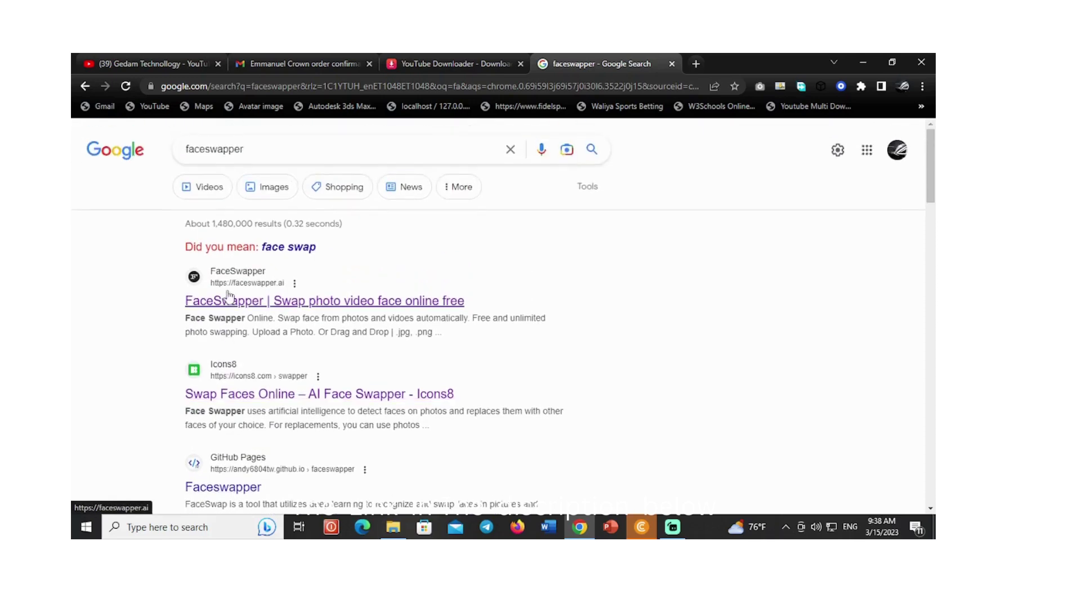
click(220, 307)
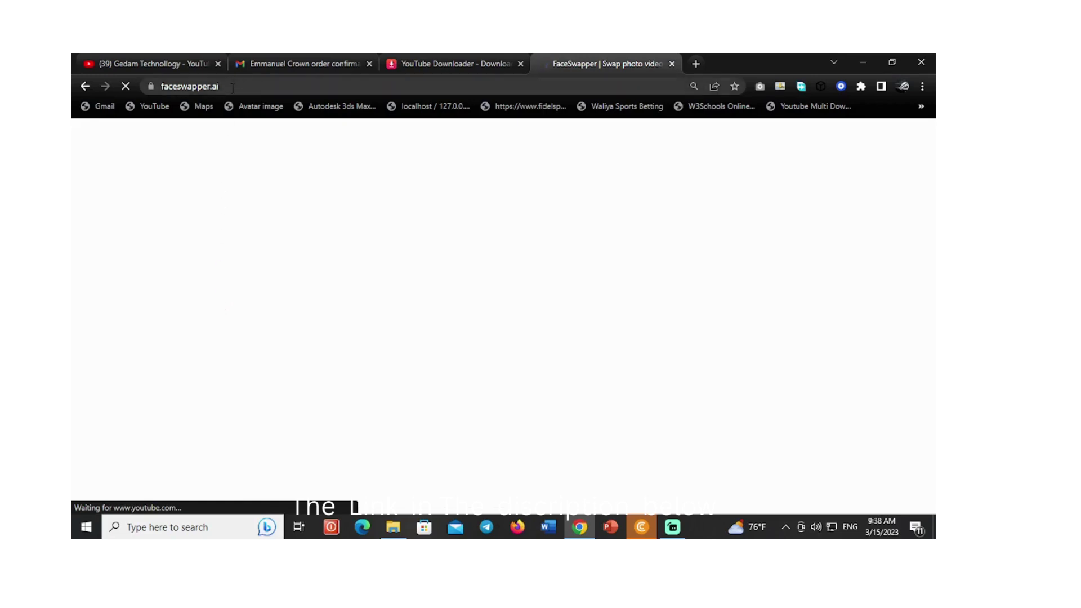
Step: Let faceswapper.ai finish loading, then bring the Upload a Photo box into view
click(169, 88)
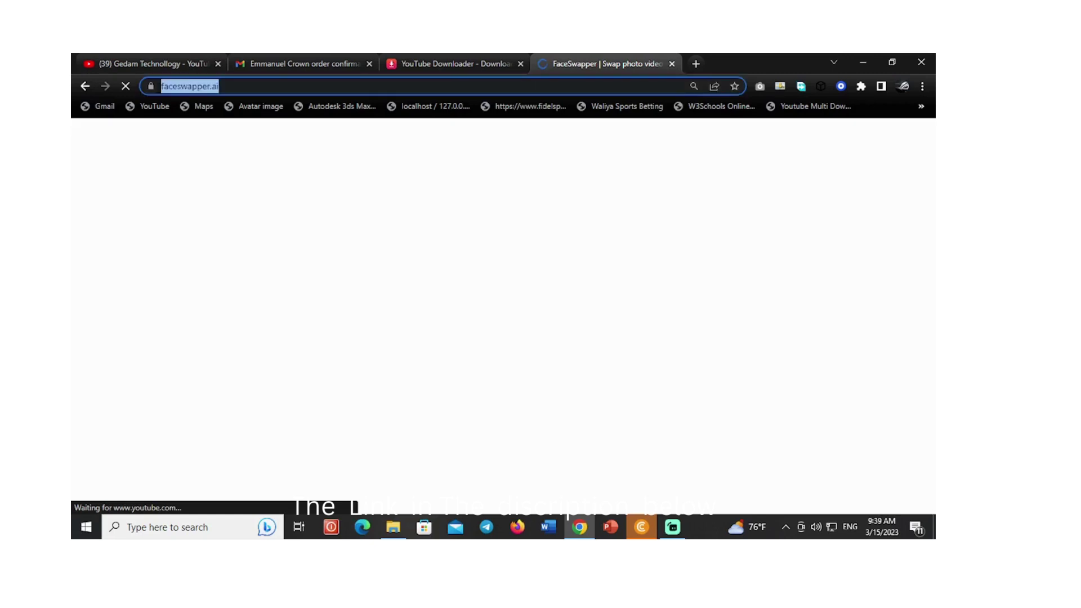
click(254, 219)
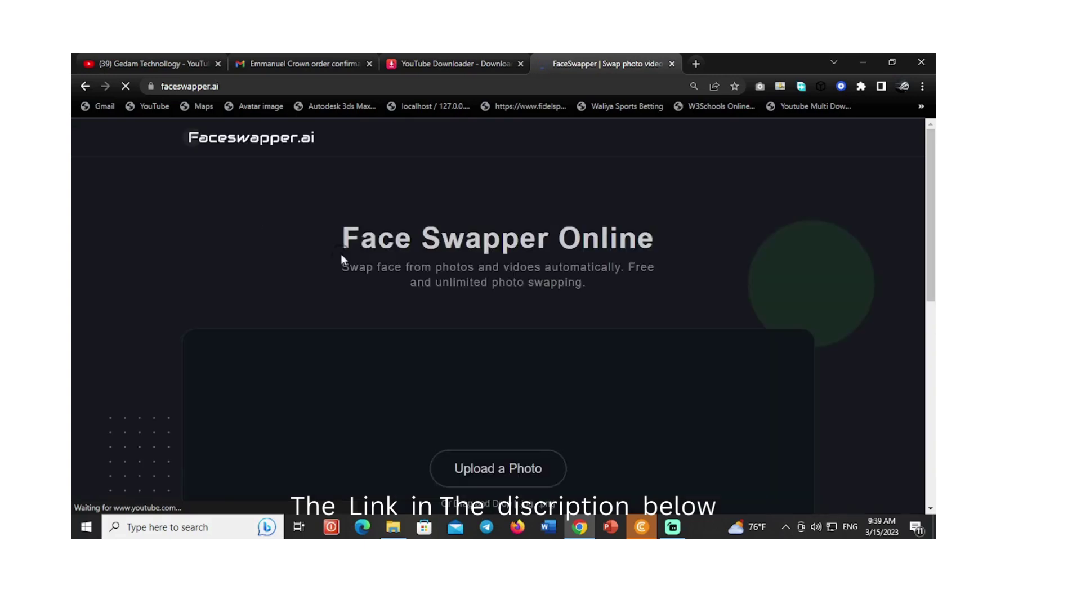
scroll(341, 253, down, 2)
scroll(340, 254, up, 2)
drag(339, 256, 580, 283)
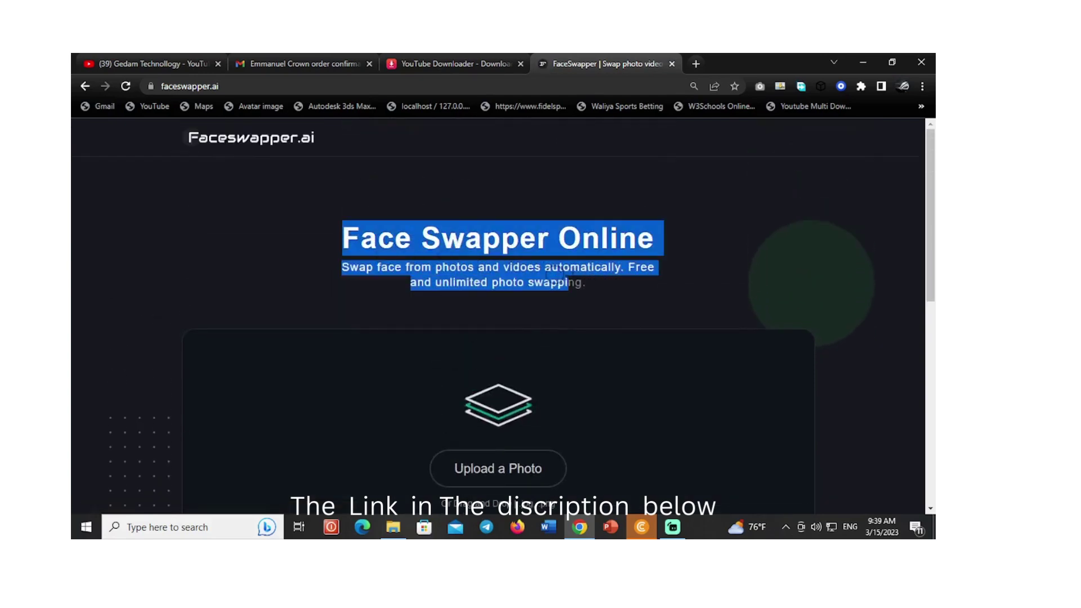
click(675, 292)
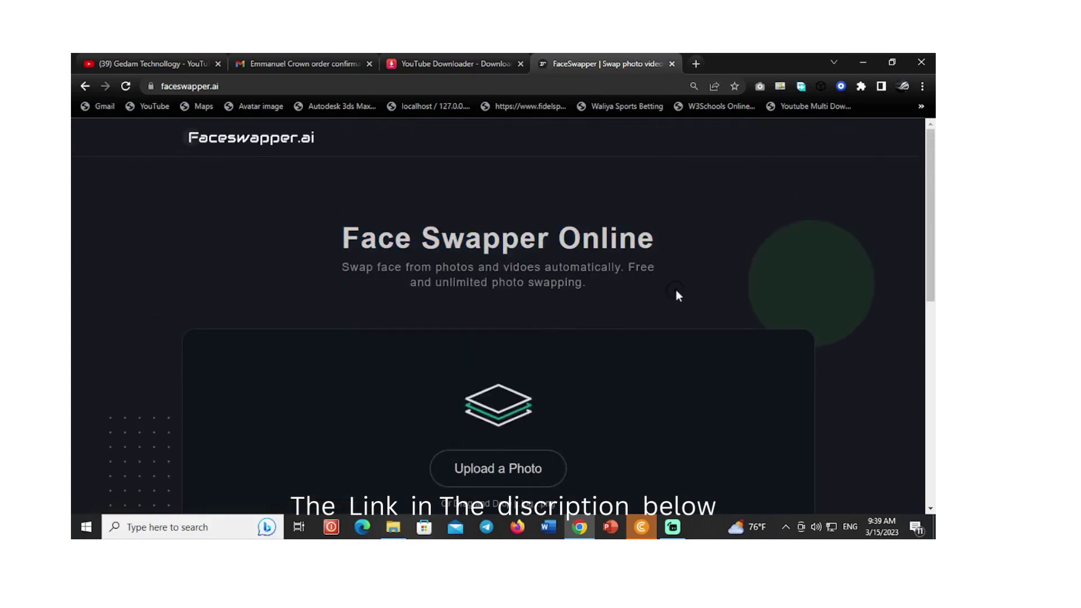
scroll(676, 293, down, 2)
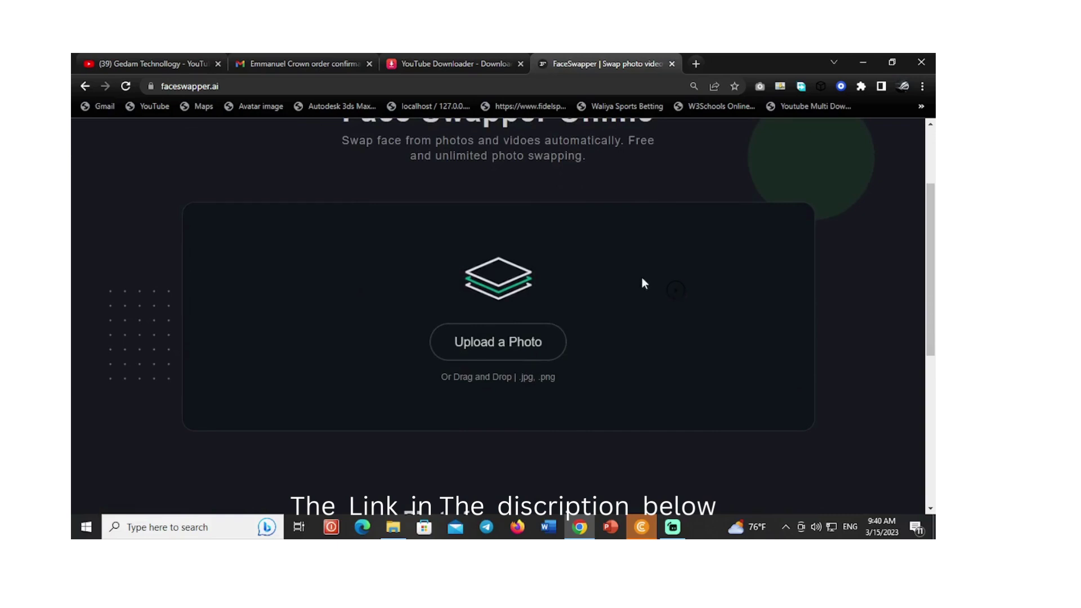
Step: Minimize the Chrome, Streamlabs, File Explorer and CryptoTab windows
click(859, 59)
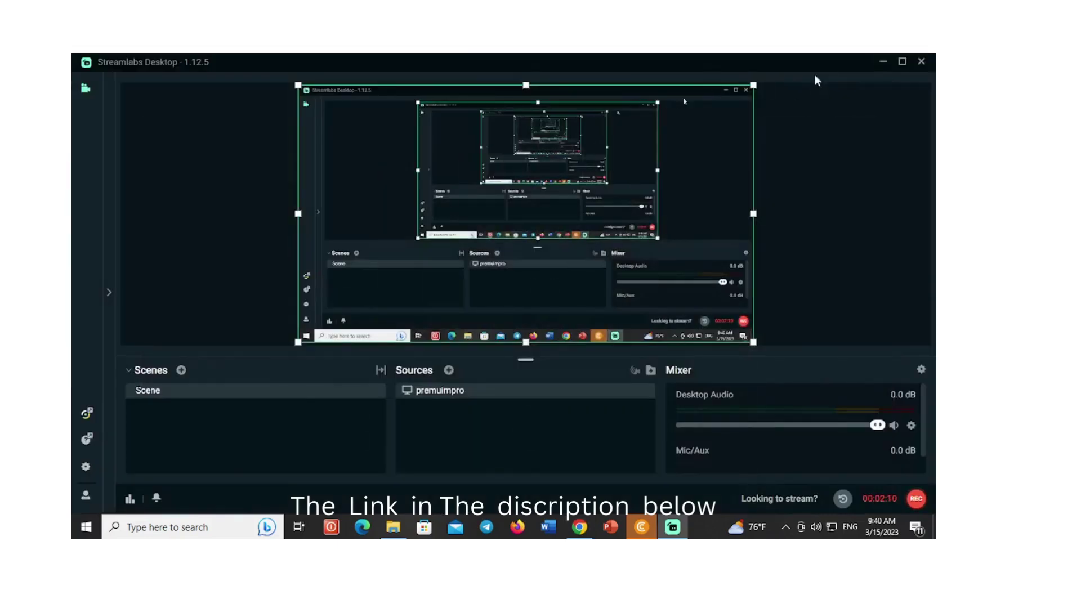
click(882, 60)
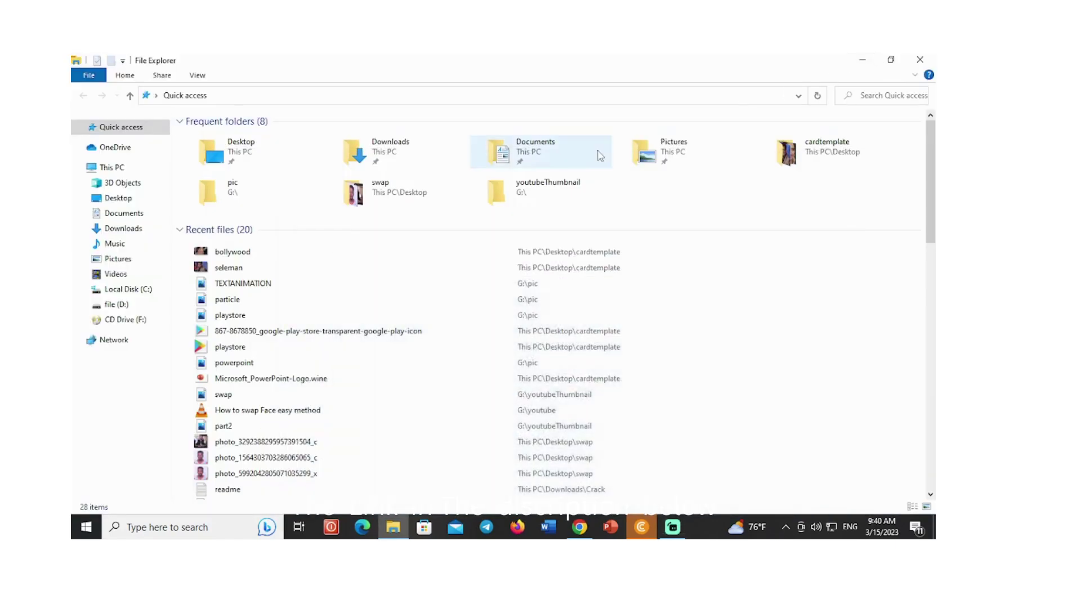
click(863, 60)
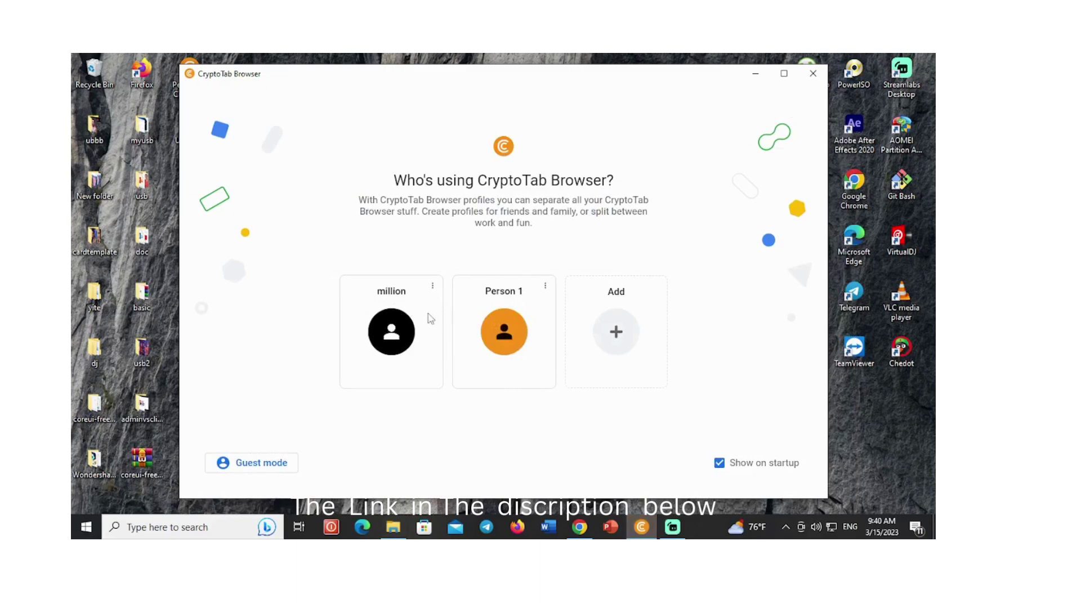
click(755, 73)
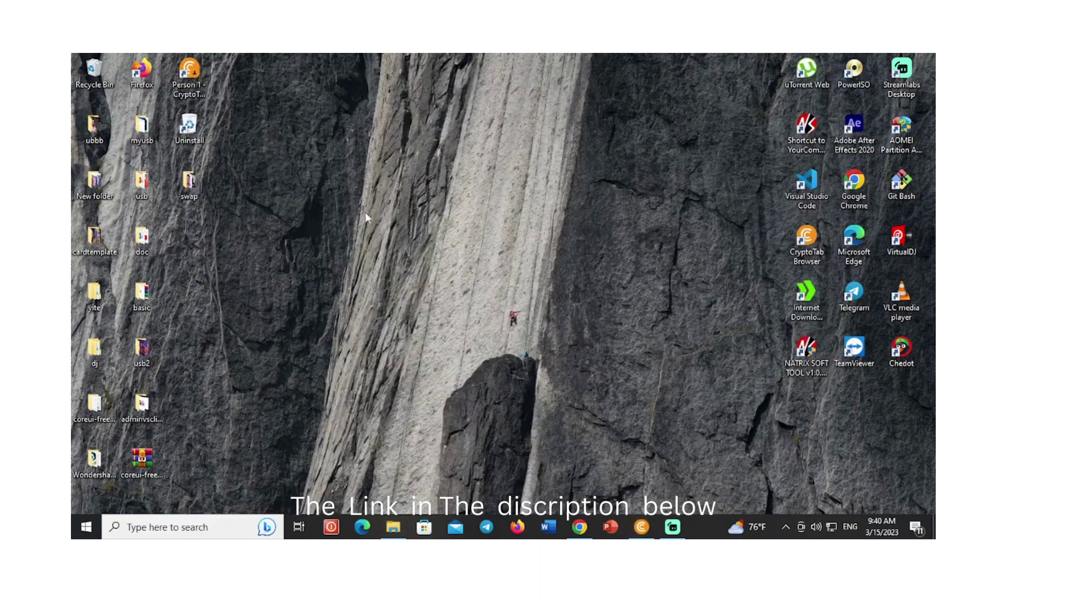
Step: Refresh the Windows desktop twice from its right-click menu
right_click(372, 243)
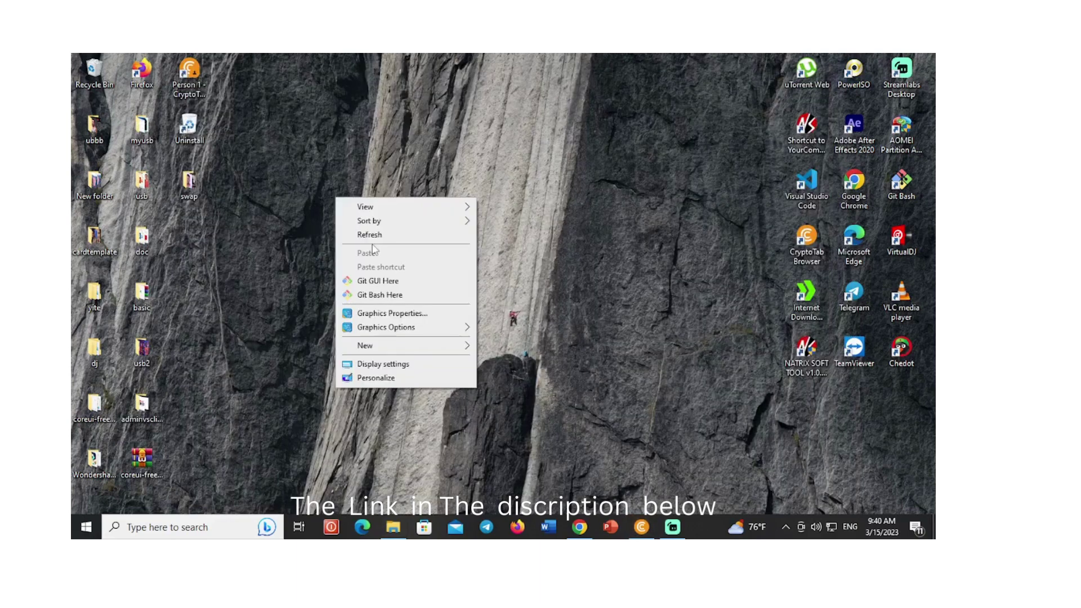
click(377, 237)
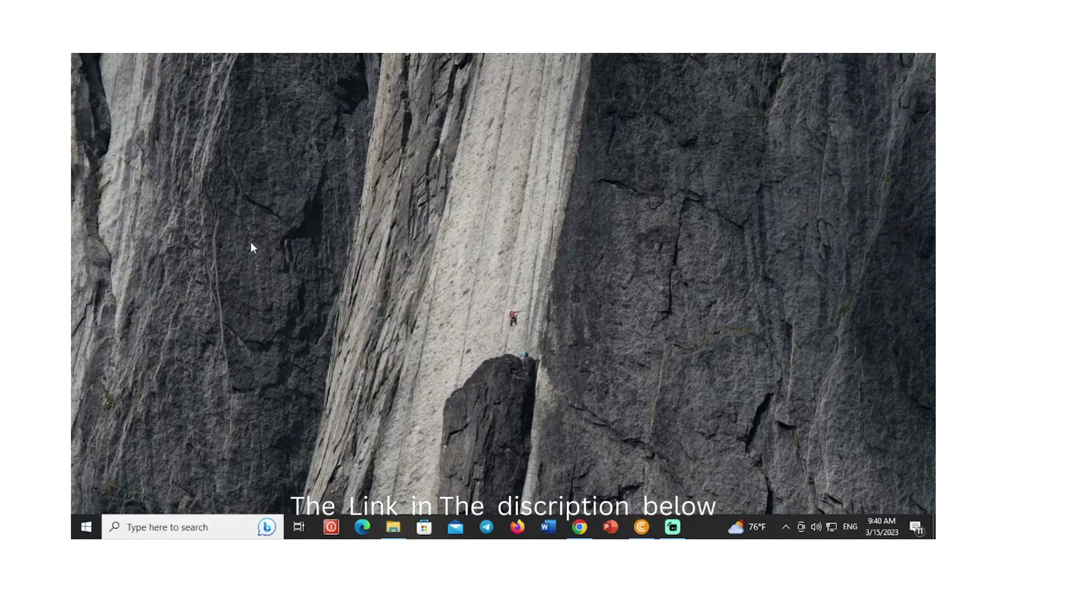
right_click(409, 246)
click(434, 285)
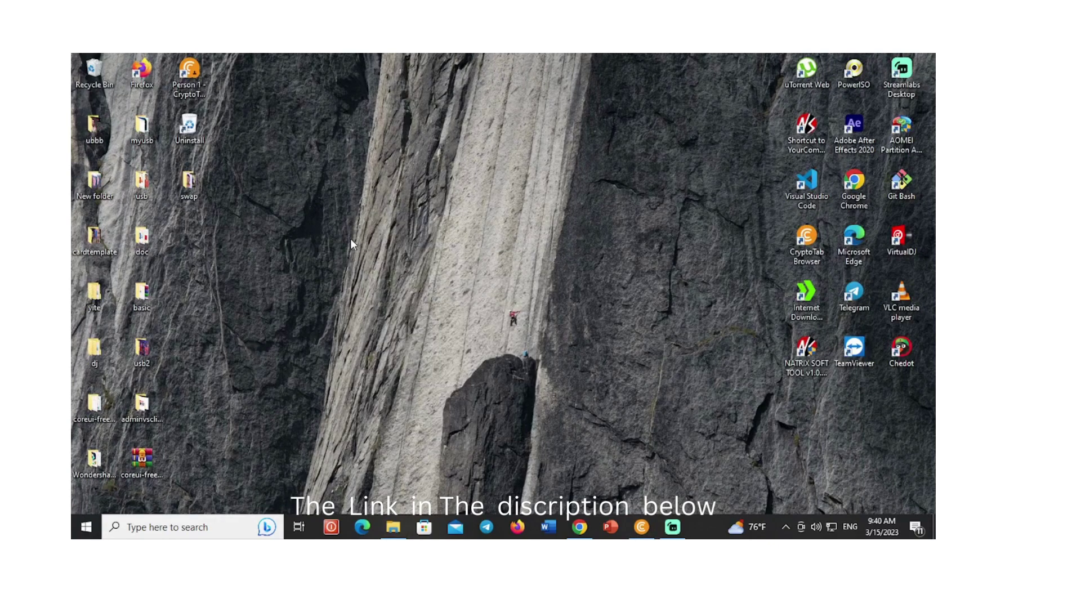
Step: Open the cardtemplate folder and drag the bollywood photo onto FaceSwapper's upload area
double_click(95, 236)
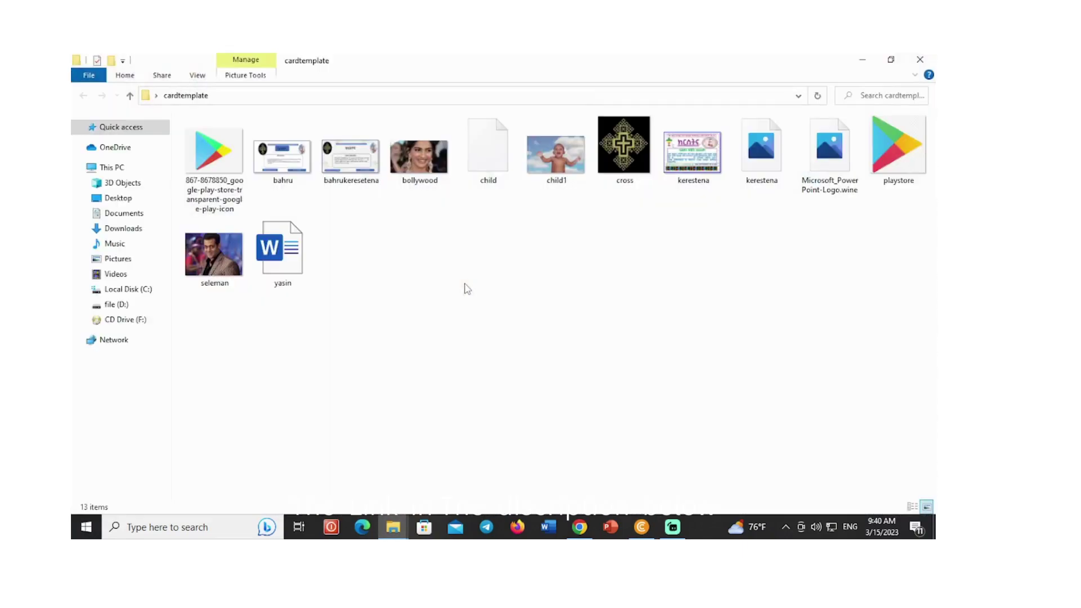
drag(226, 256, 422, 399)
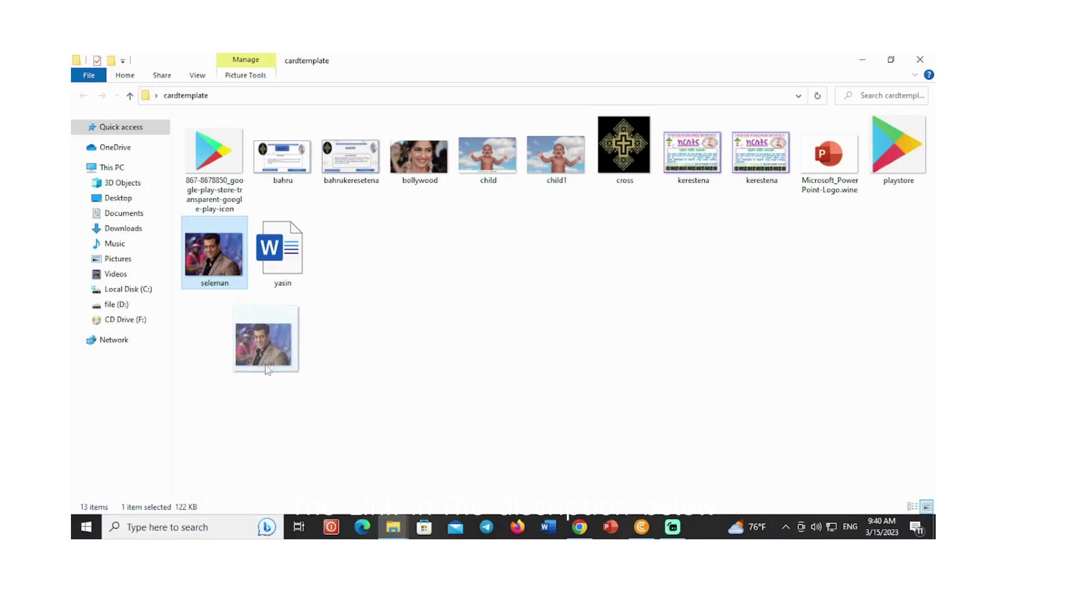
drag(422, 398, 269, 377)
mouse_move(414, 163)
mouse_down()
mouse_move(396, 377)
mouse_move(587, 522)
mouse_up()
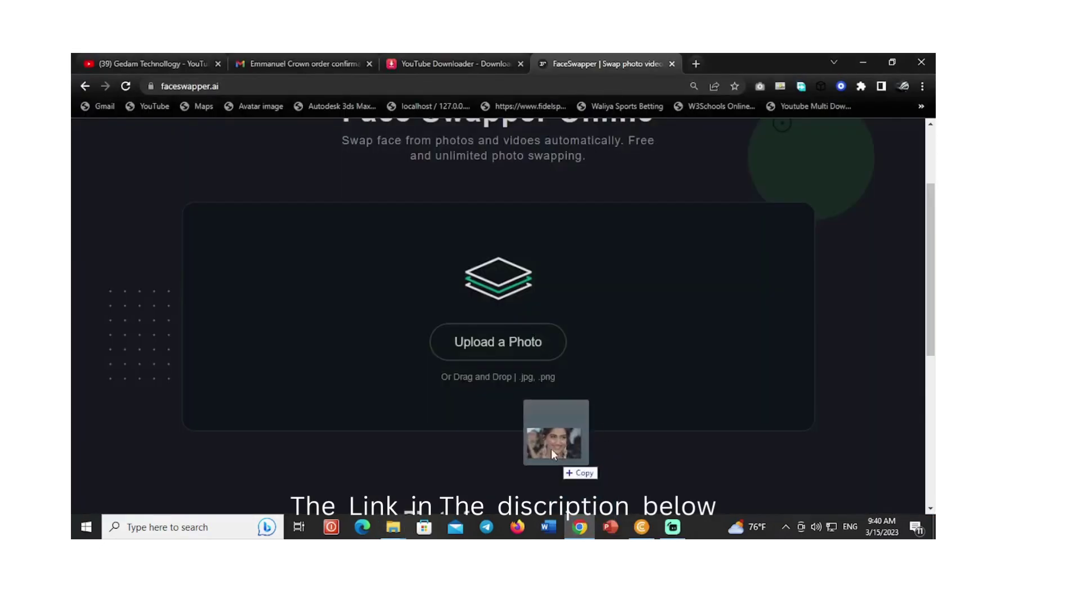
drag(586, 521, 503, 360)
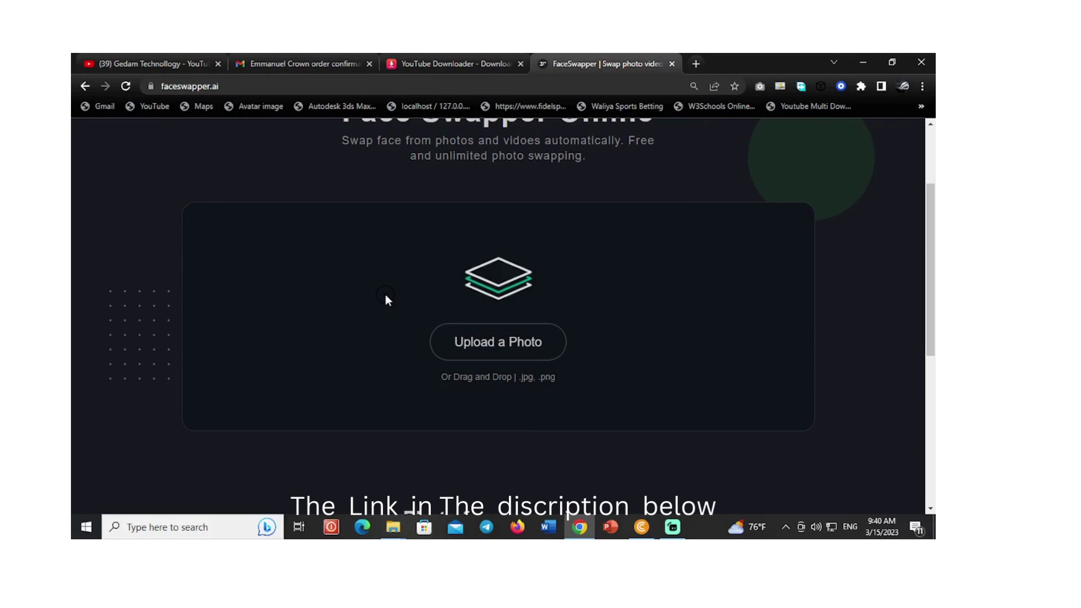
Step: Open FaceSwapper's file chooser and pick the seleman photo in cardtemplate
scroll(386, 295, up, 1)
scroll(387, 298, down, 1)
scroll(387, 298, up, 1)
scroll(386, 297, down, 1)
click(457, 349)
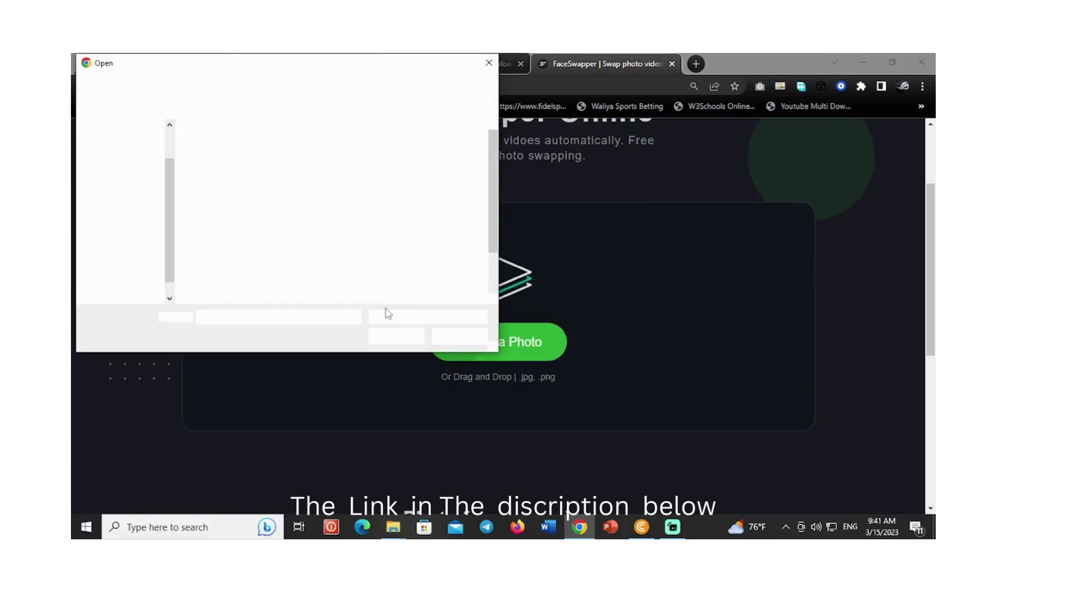
scroll(276, 240, down, 1)
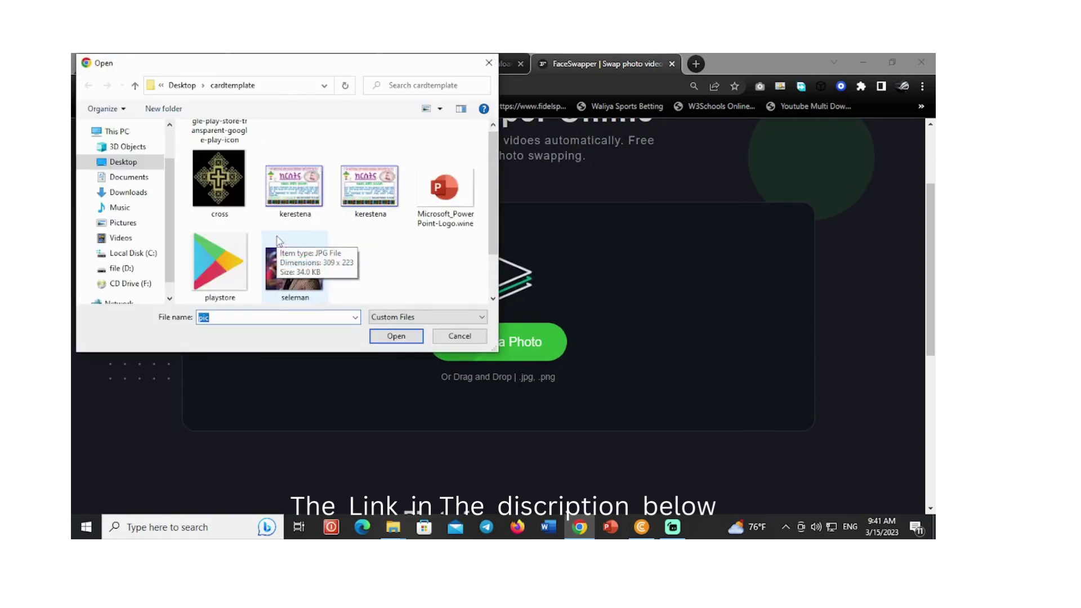
click(309, 266)
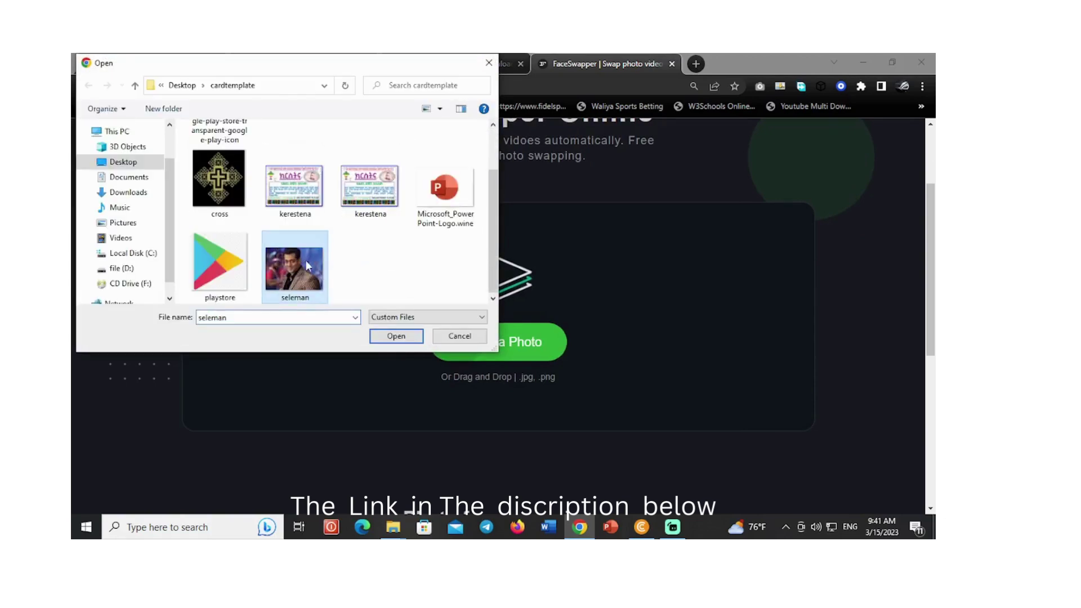
scroll(386, 297, up, 1)
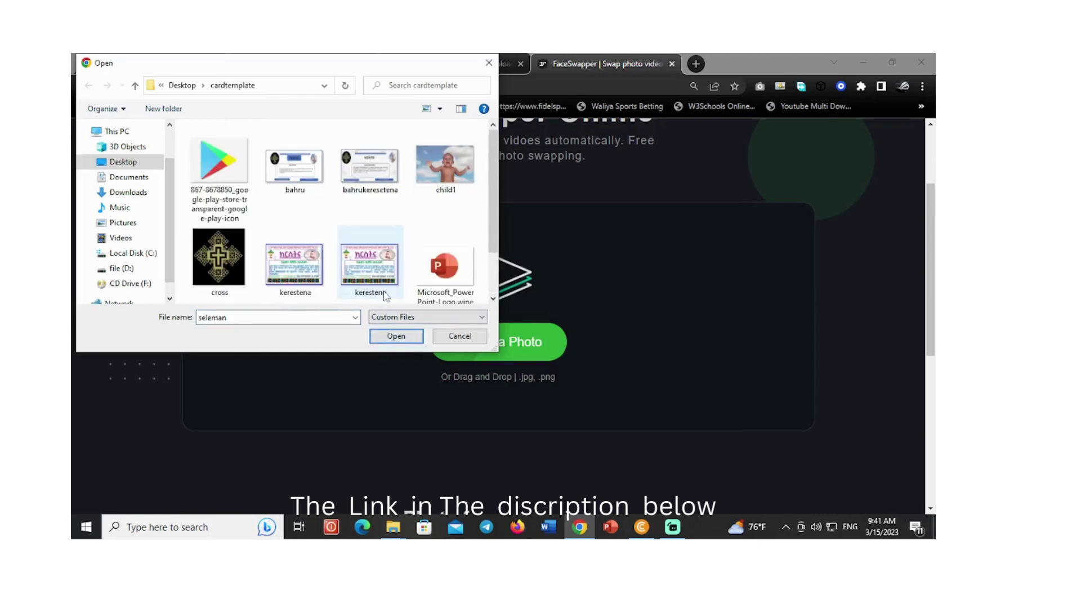
scroll(363, 253, down, 1)
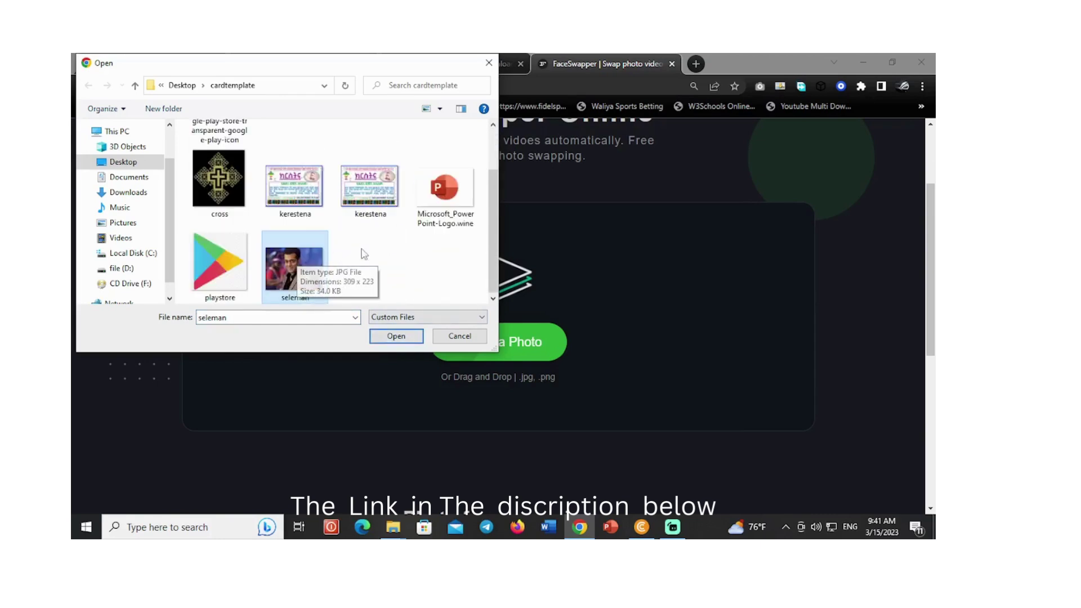
Step: Reselect the seleman photo and upload it as the swap face
drag(493, 273, 504, 274)
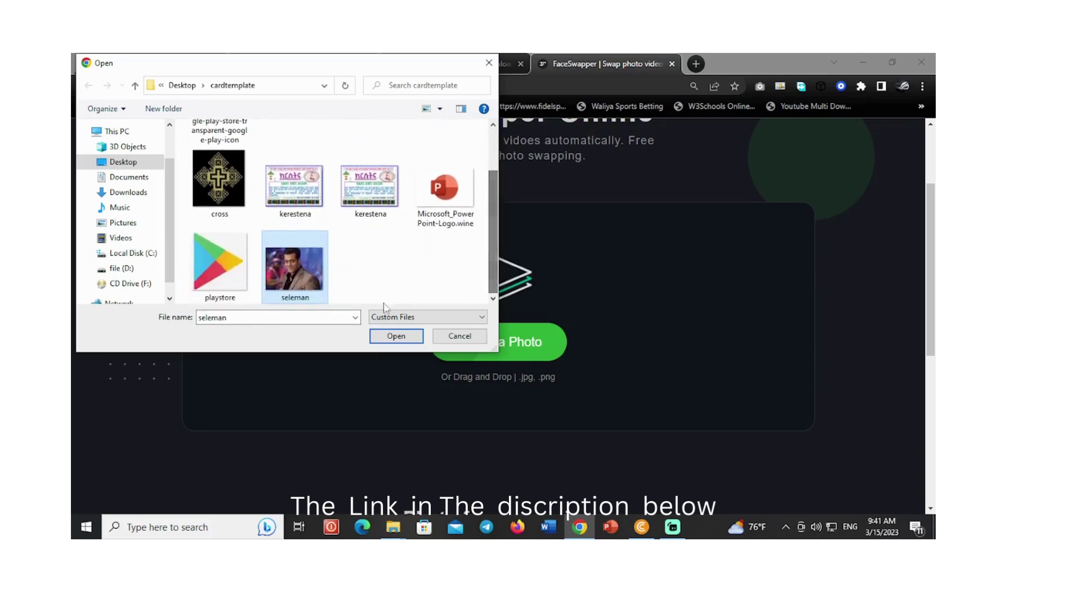
click(356, 317)
click(358, 318)
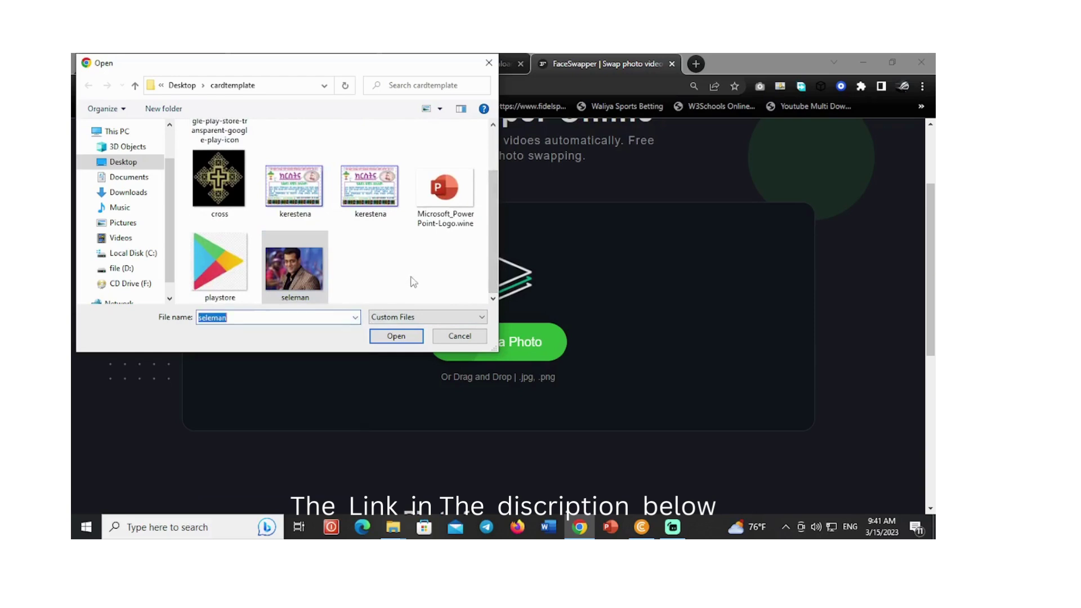
click(377, 254)
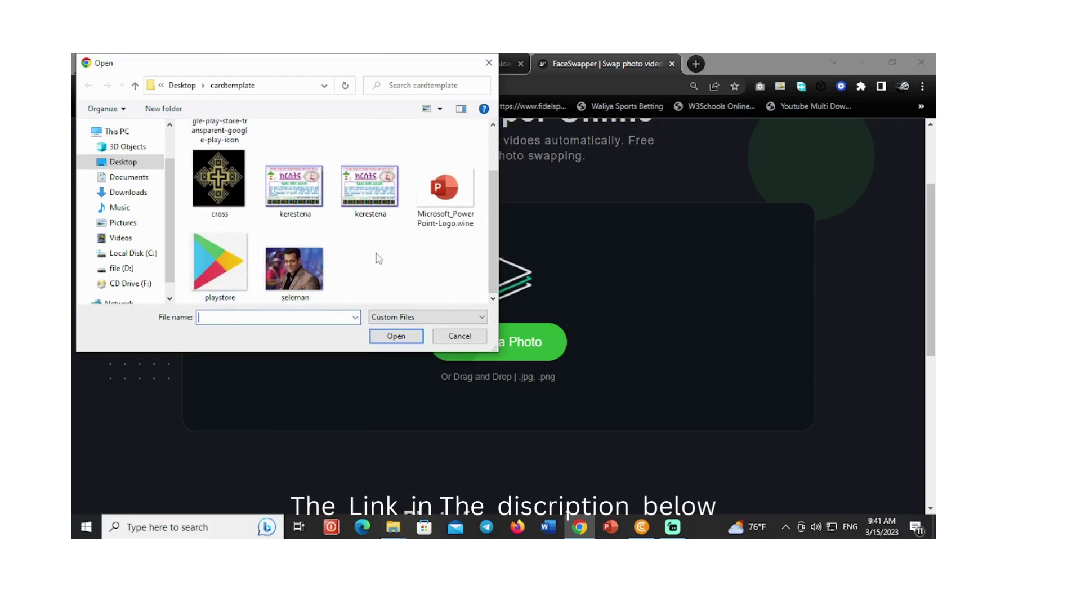
scroll(424, 238, up, 1)
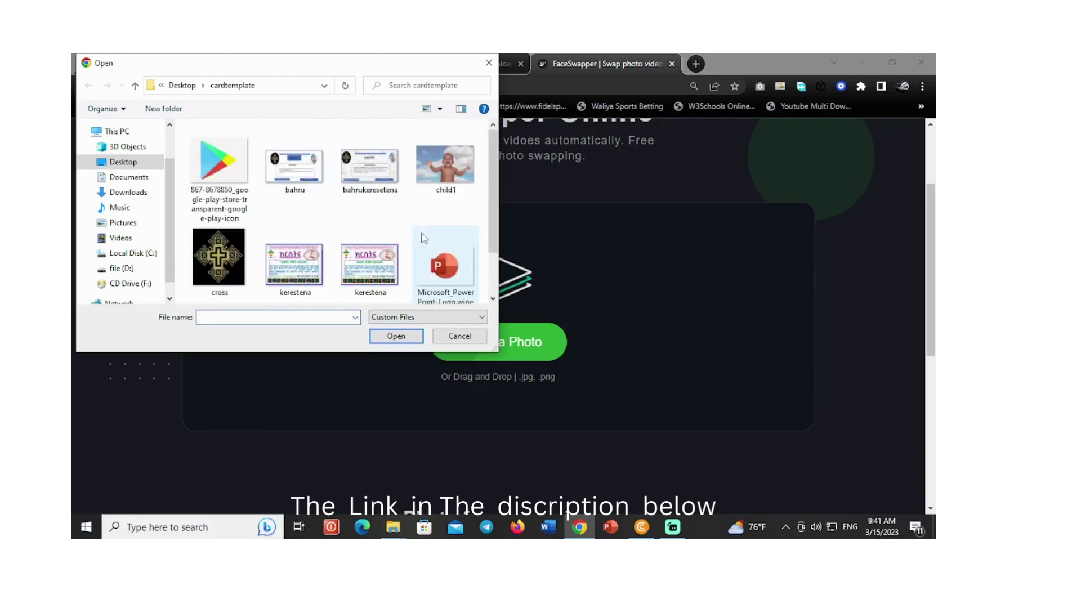
scroll(424, 238, down, 1)
scroll(424, 238, up, 1)
scroll(424, 238, down, 1)
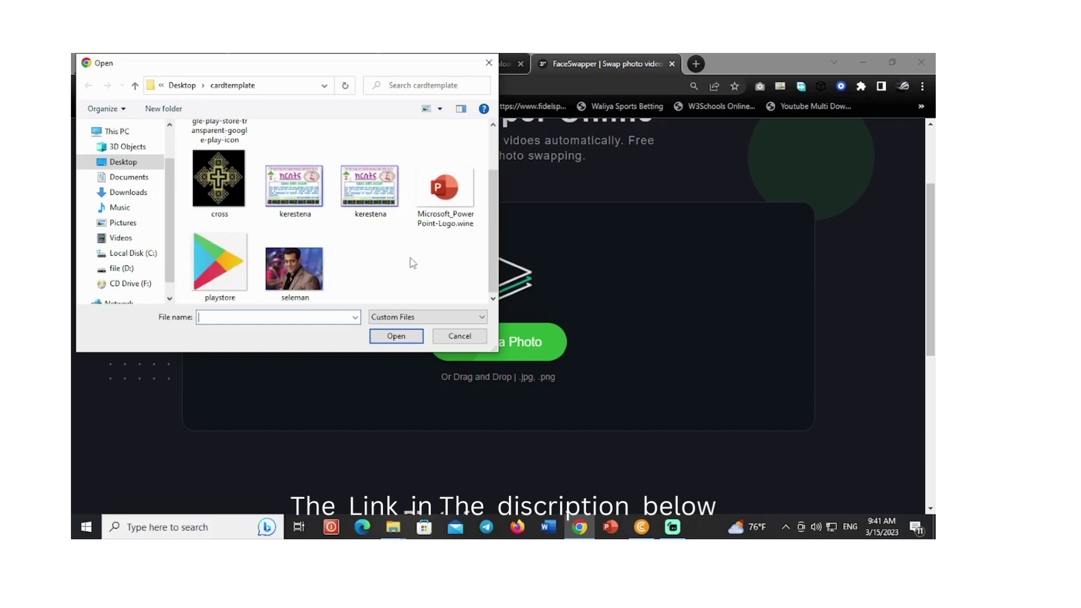
click(320, 272)
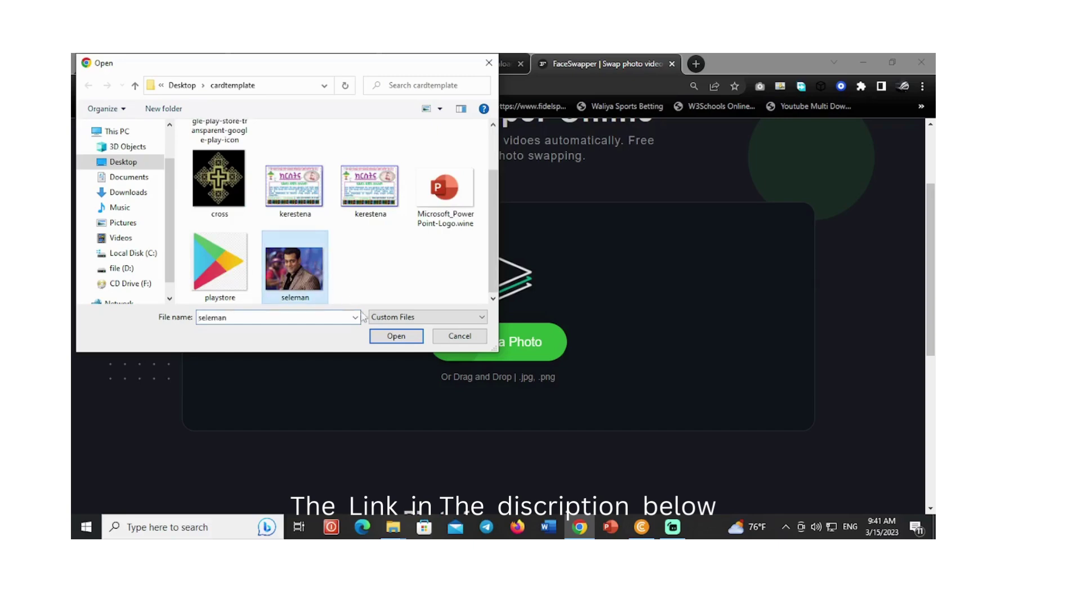
click(376, 337)
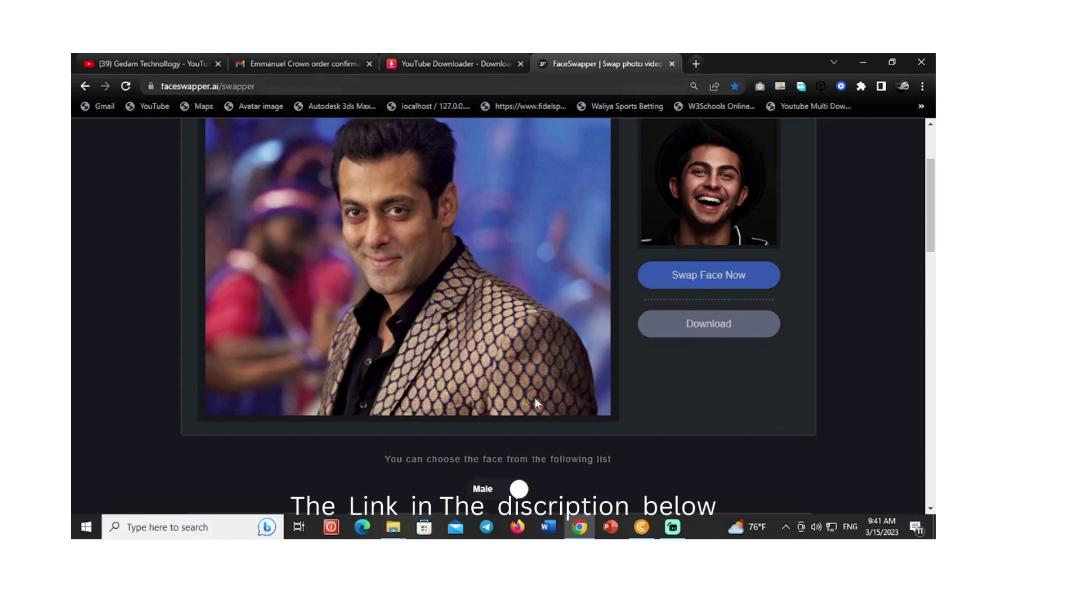
Step: Open a new blank Chrome tab next to the FaceSwapper page
click(696, 64)
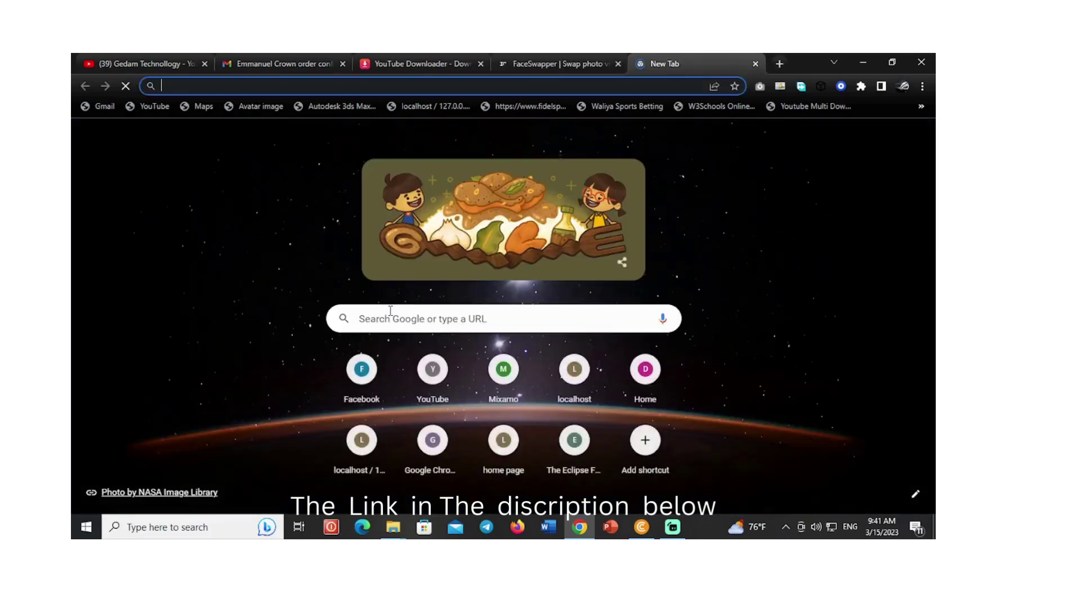
Step: Search Google for 'bolywood actor pic' and glance over the image results
click(390, 311)
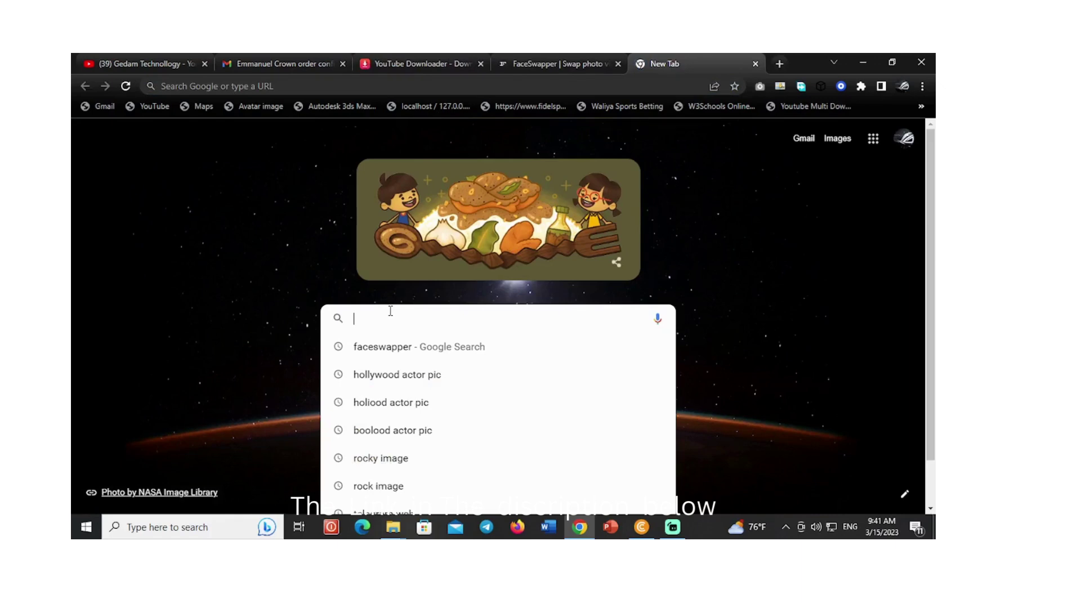
text(bo)
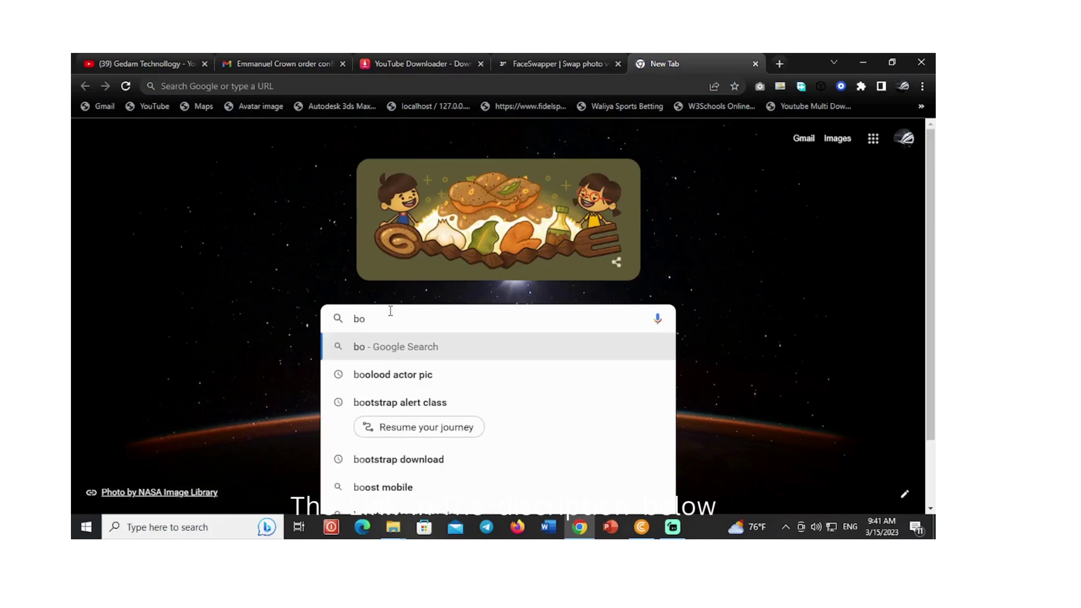
text(lywi)
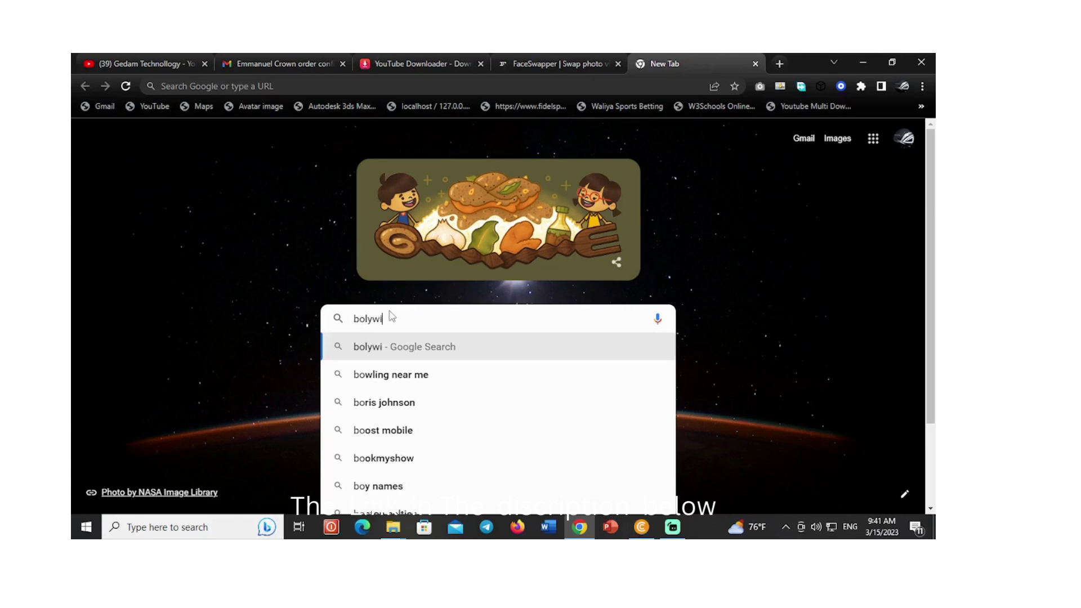
key(BackSpace)
text(oo)
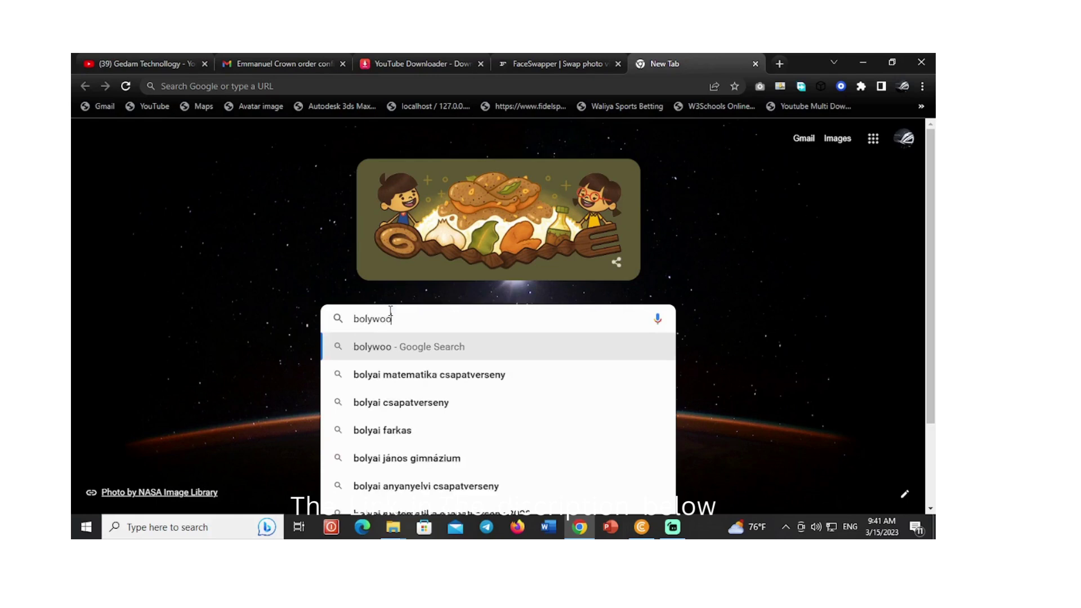
text(d act)
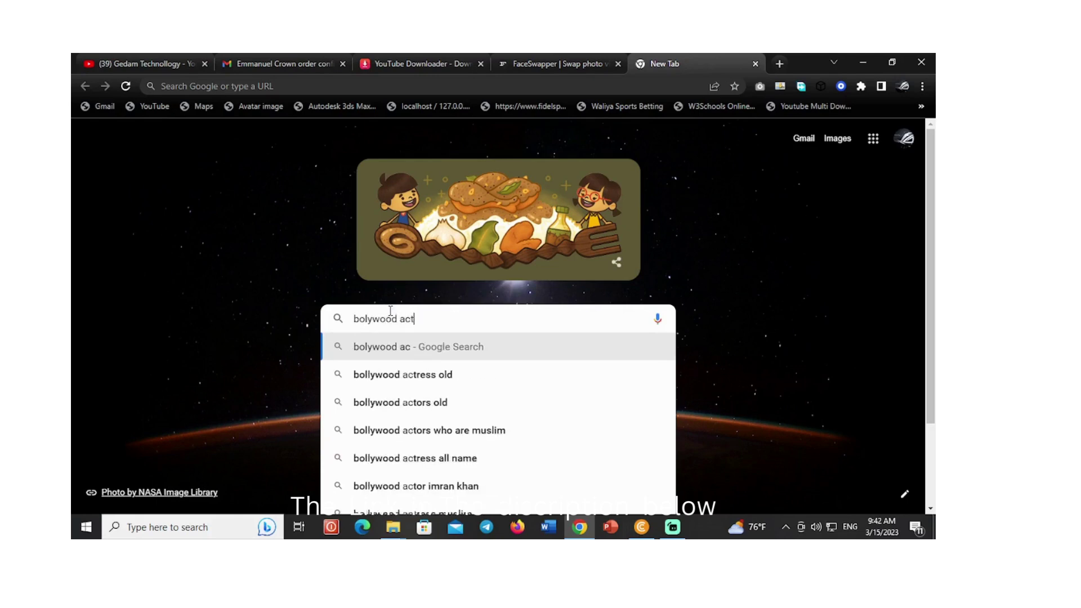
text(or p)
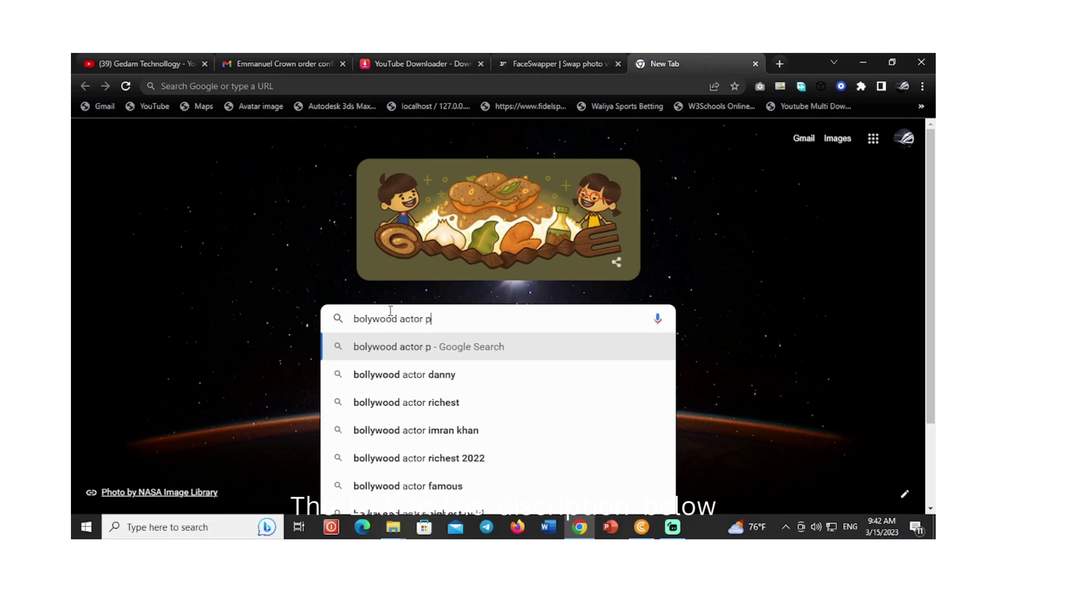
text(ic)
key(Return)
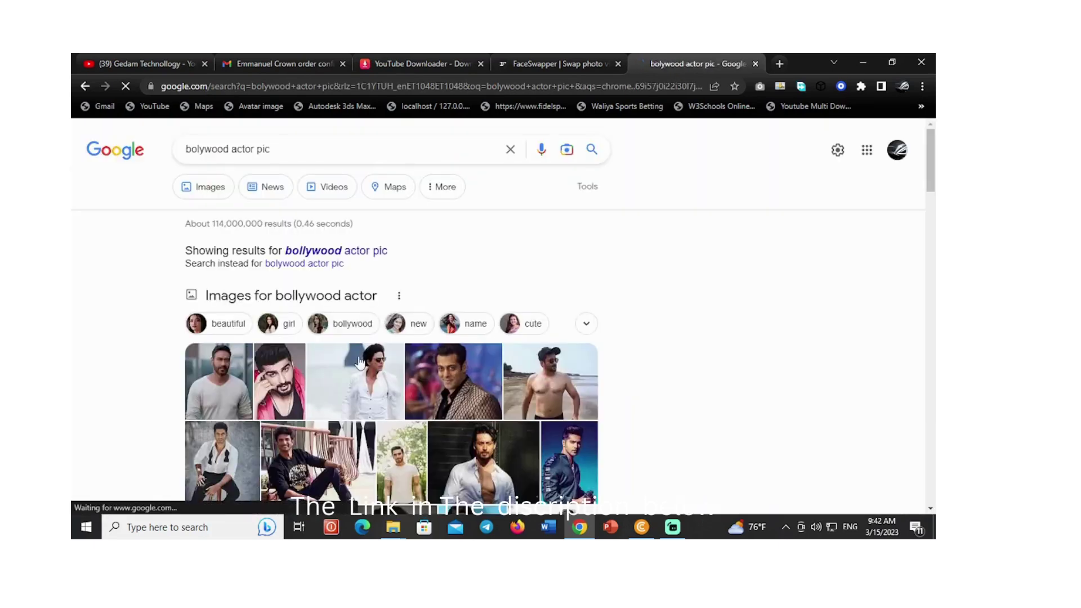
scroll(362, 357, down, 2)
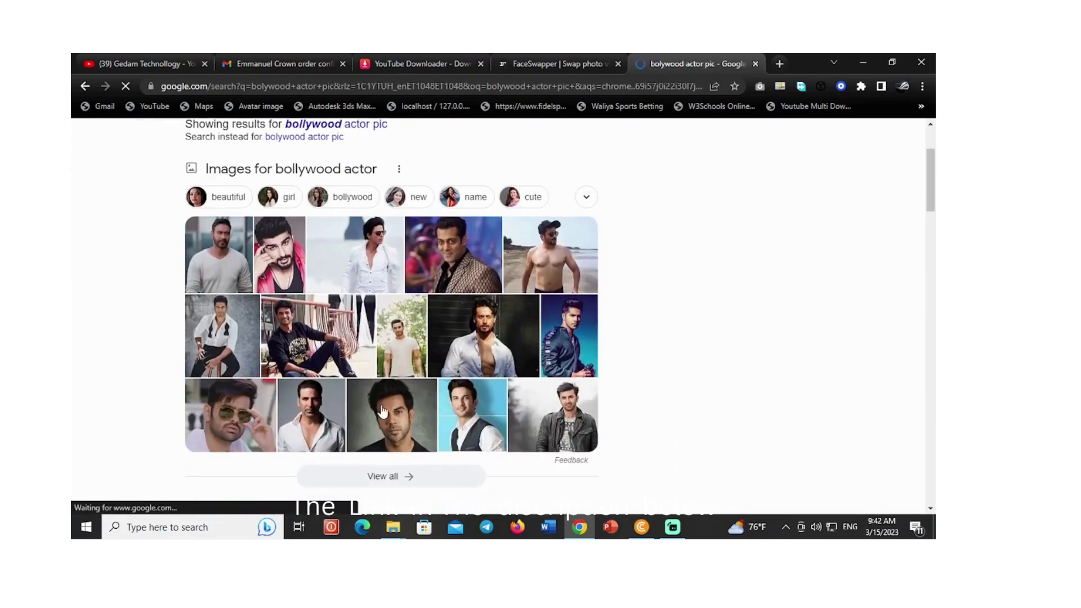
scroll(369, 383, up, 2)
scroll(383, 411, down, 2)
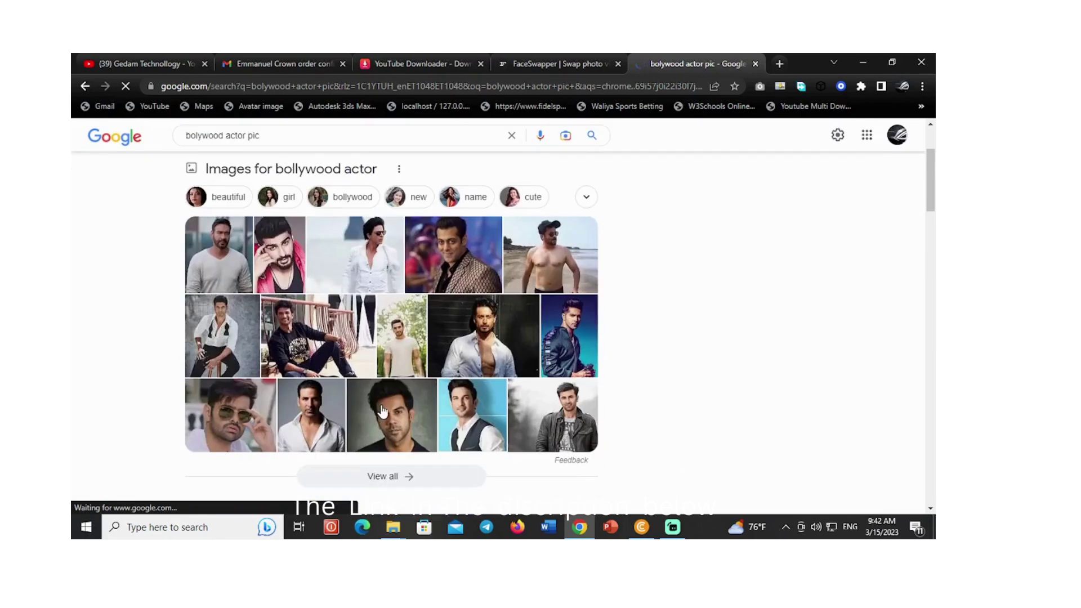
Step: Filter the image results to 'girl' and scroll through the actress photos
click(270, 202)
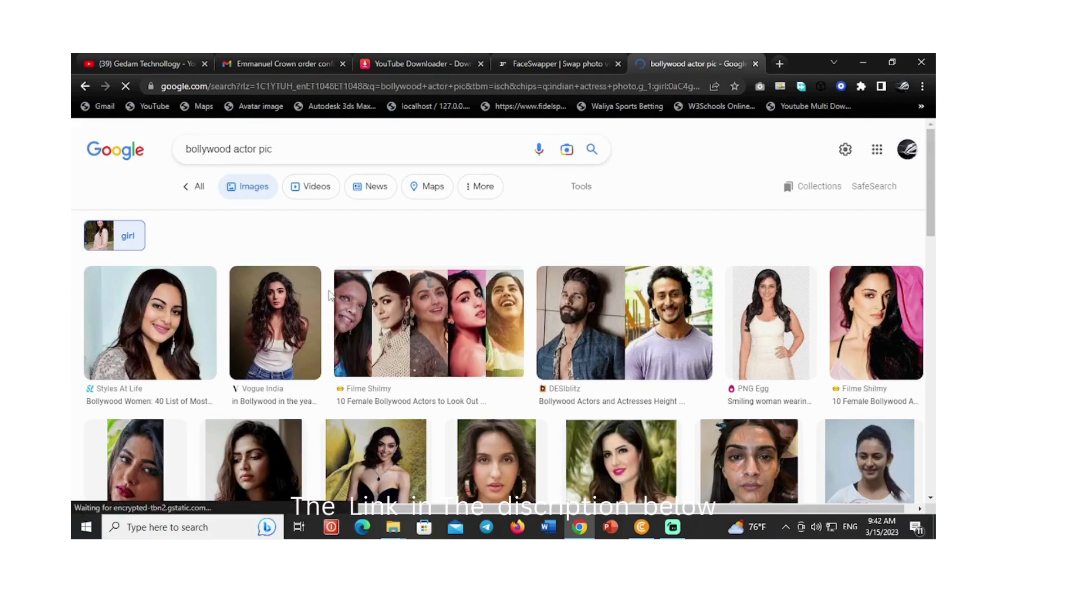
scroll(329, 296, down, 2)
scroll(329, 296, down, 2)
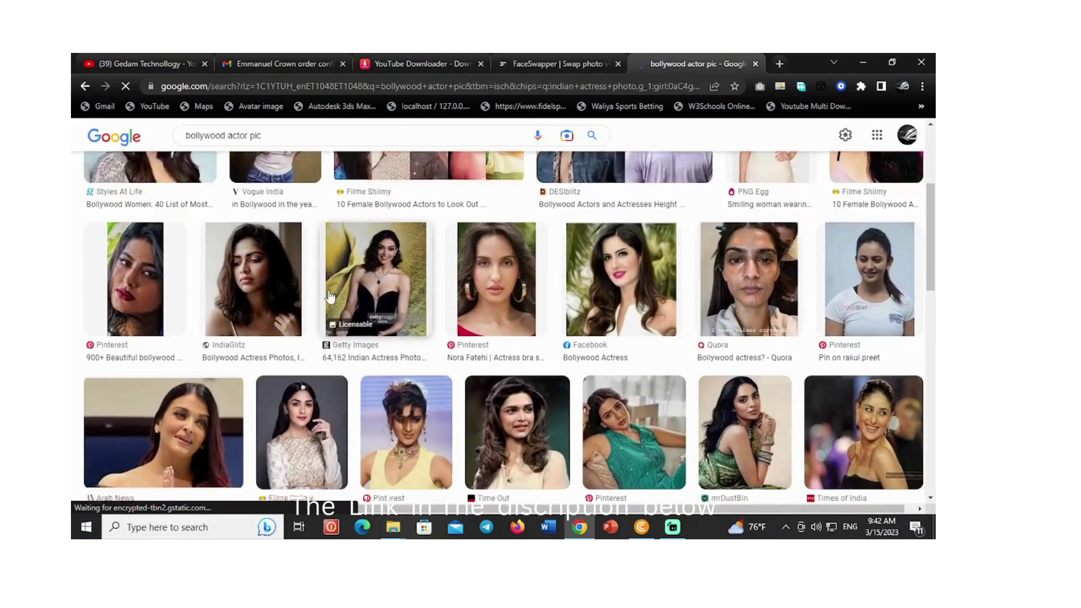
scroll(330, 295, down, 1)
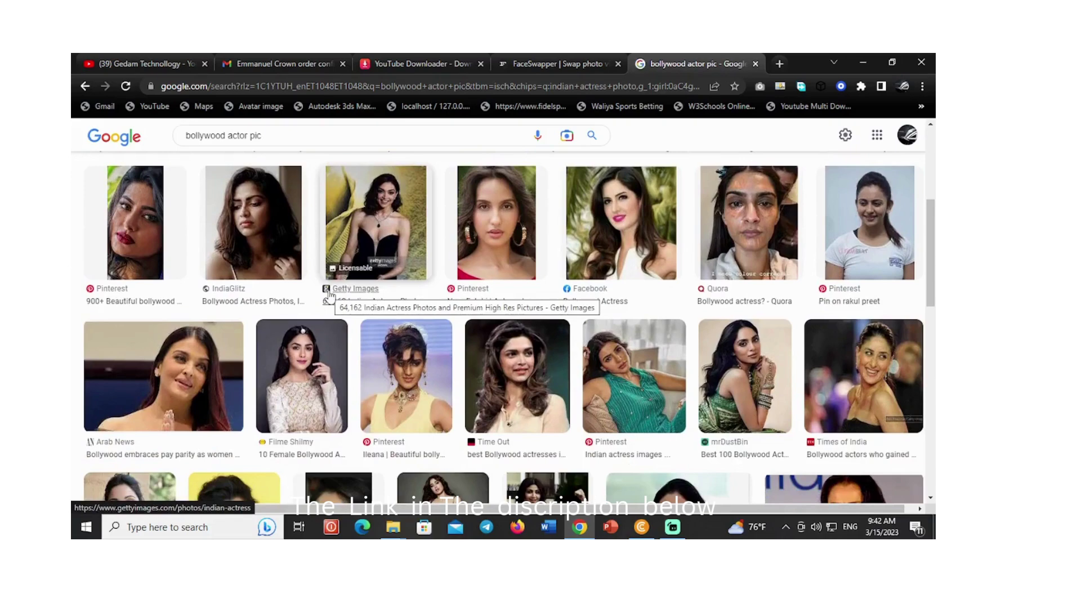
scroll(330, 295, down, 1)
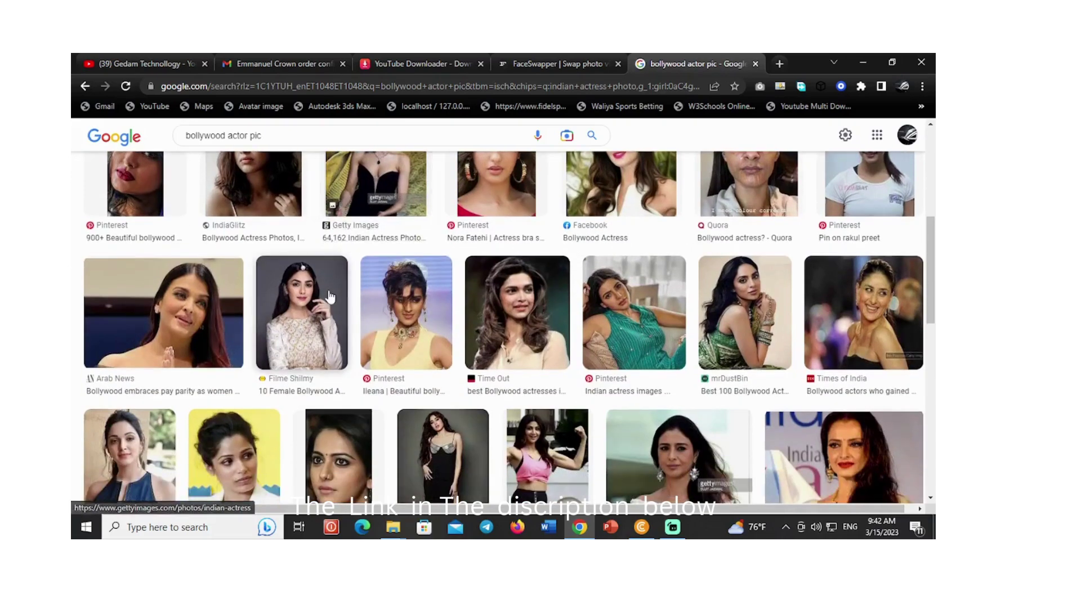
scroll(330, 295, down, 2)
scroll(330, 295, down, 1)
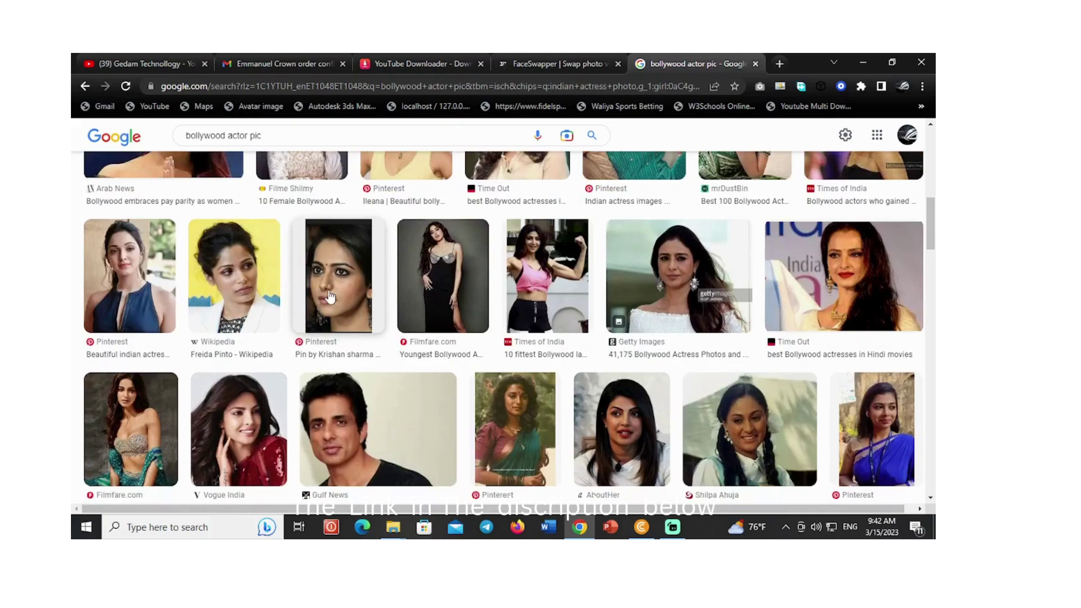
scroll(330, 296, down, 1)
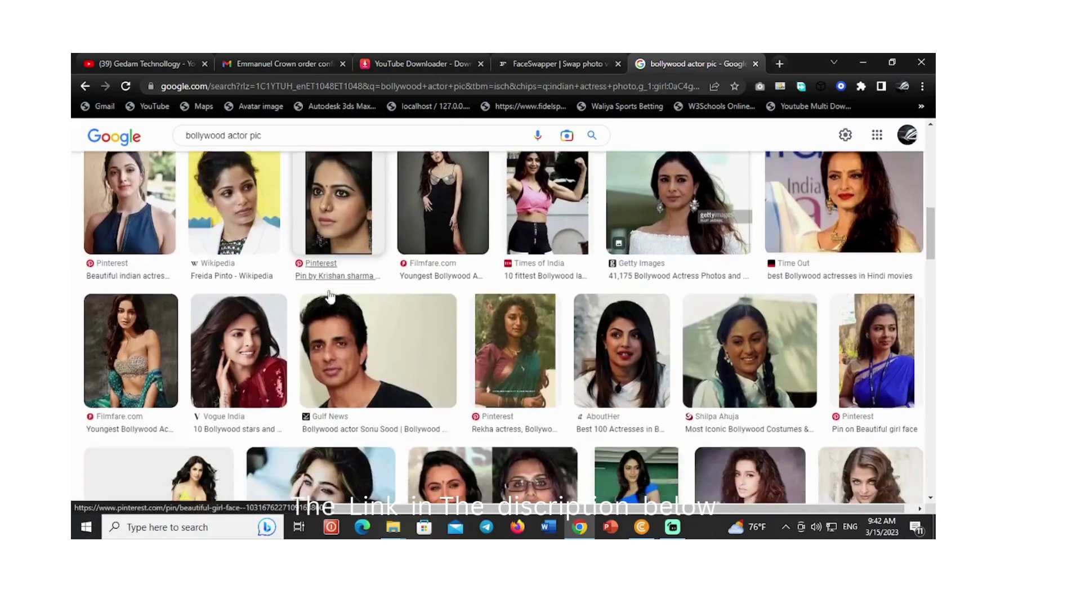
scroll(330, 296, down, 2)
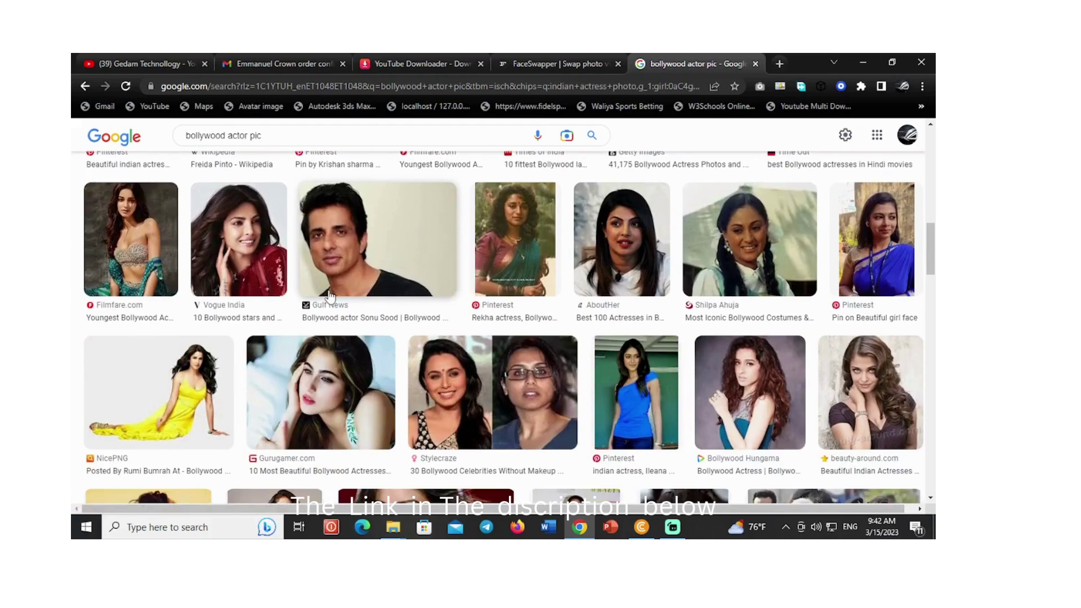
scroll(330, 296, down, 1)
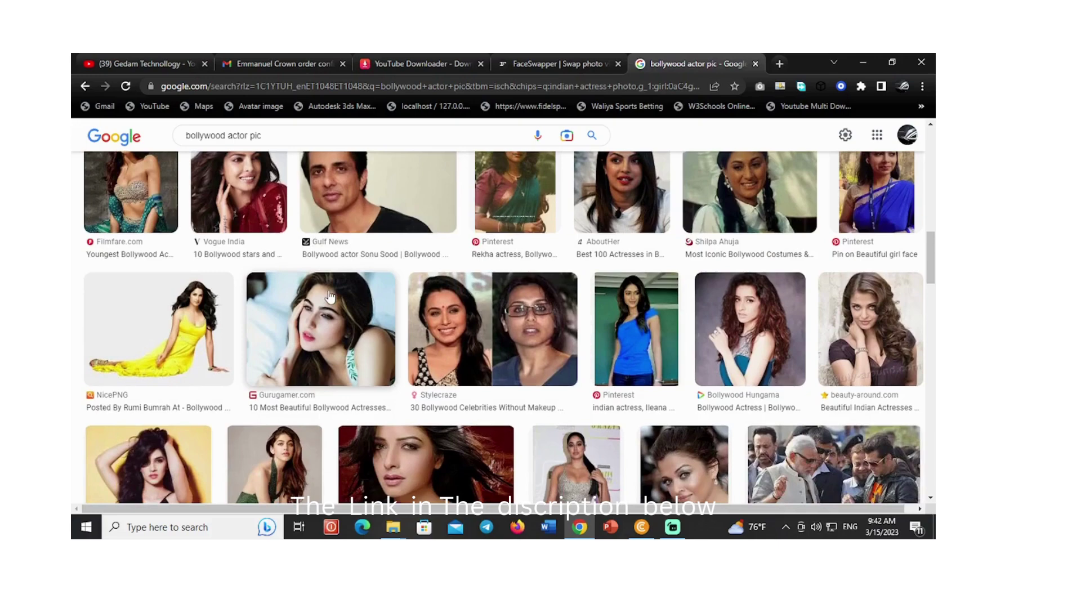
scroll(330, 297, down, 2)
scroll(330, 296, down, 1)
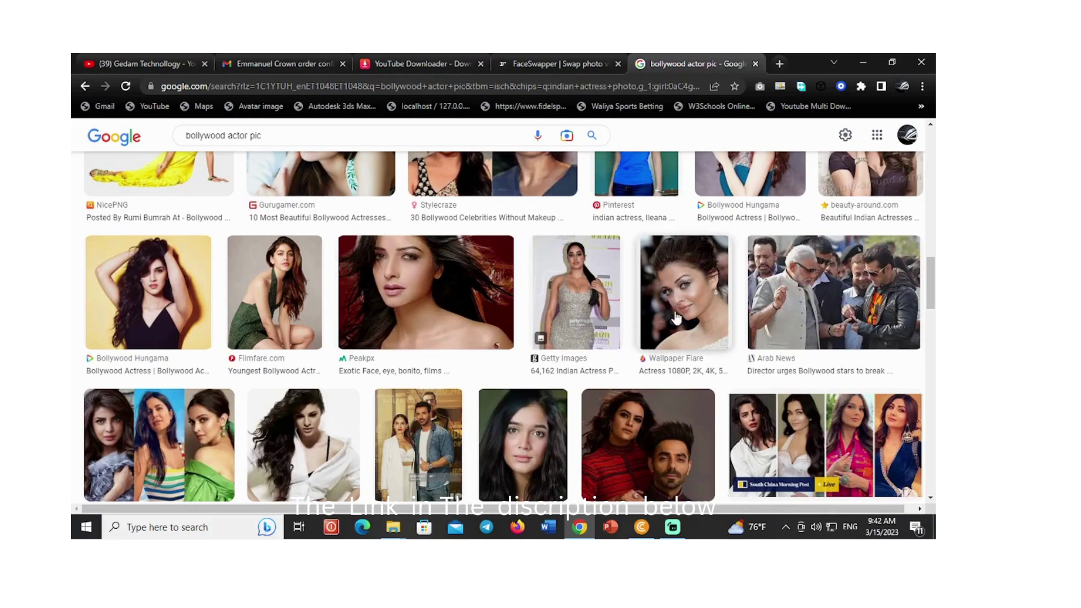
scroll(676, 318, down, 2)
scroll(676, 319, down, 1)
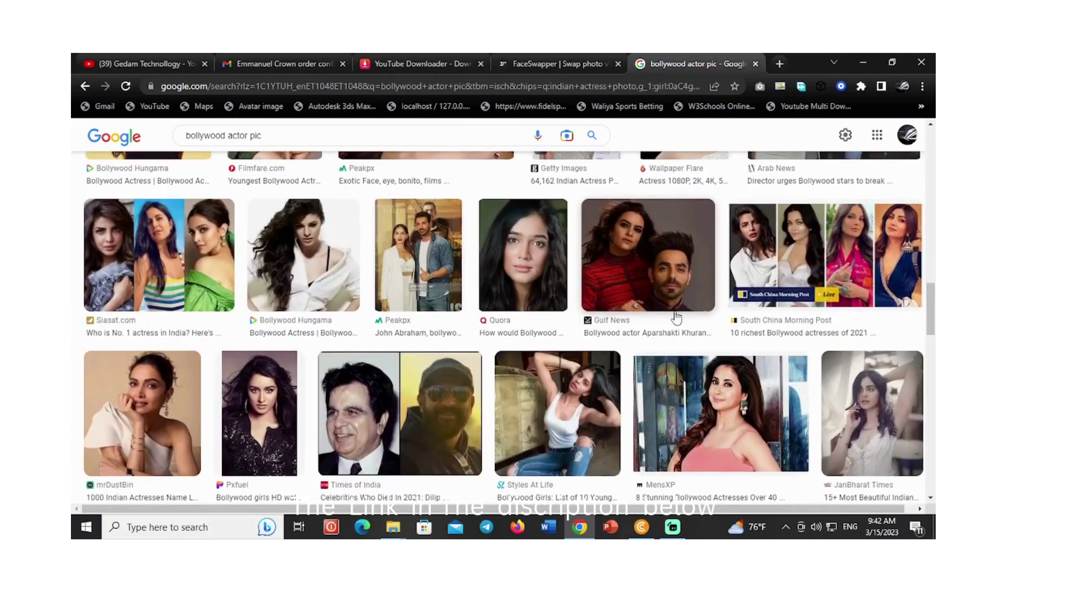
scroll(677, 318, down, 2)
scroll(677, 318, down, 1)
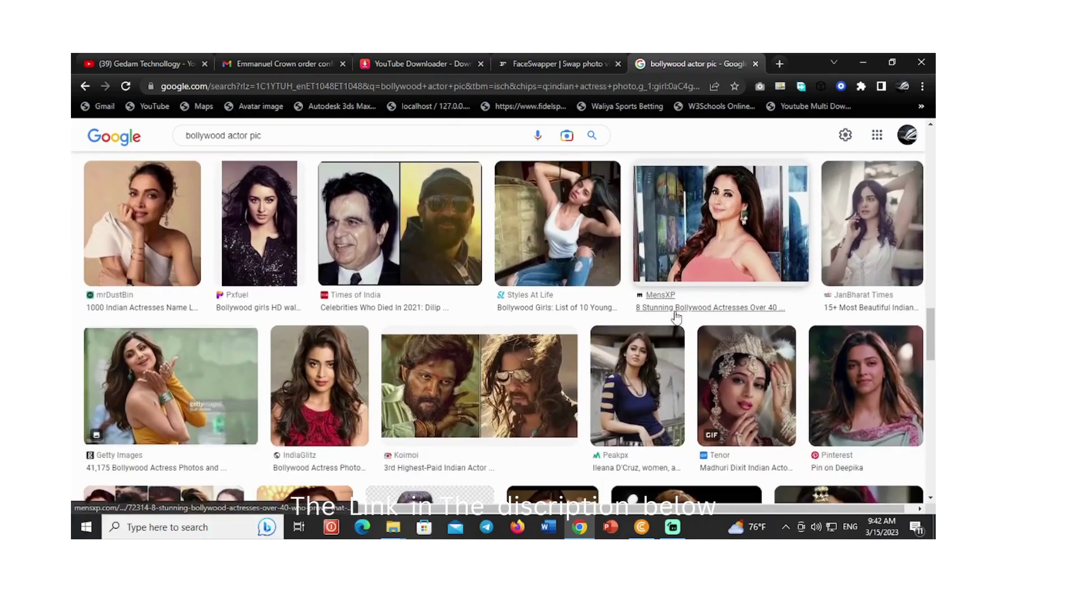
scroll(677, 318, down, 1)
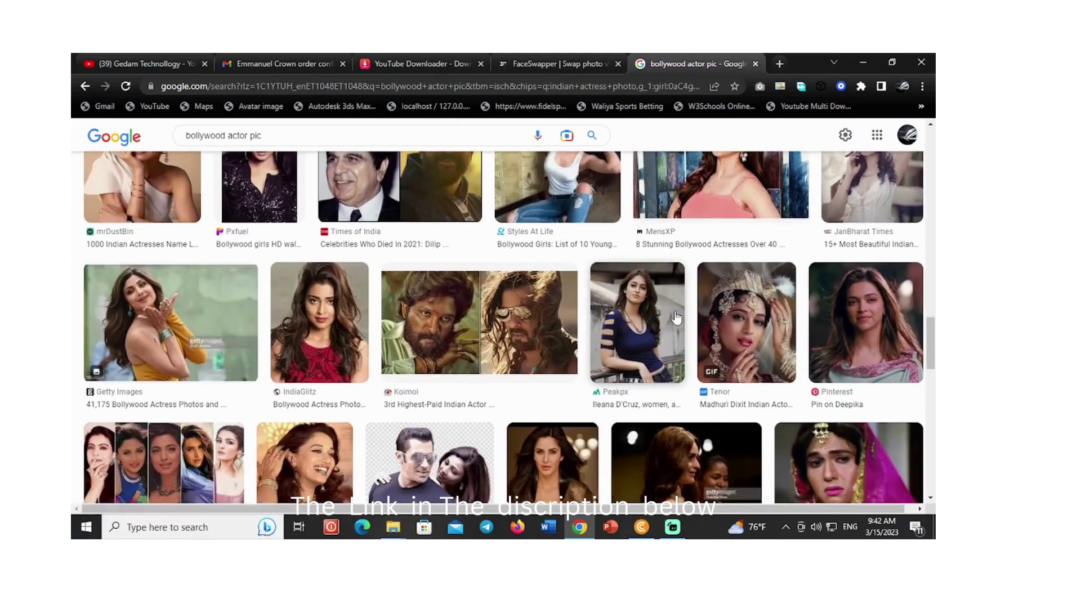
scroll(677, 318, down, 2)
scroll(676, 318, down, 1)
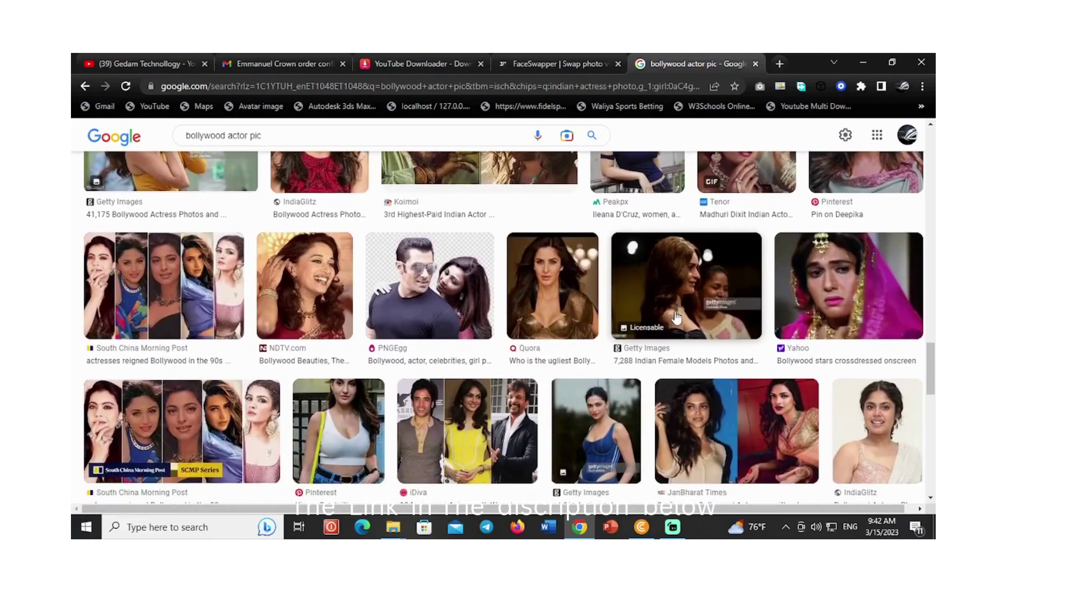
scroll(676, 319, up, 2)
scroll(677, 318, up, 2)
scroll(676, 318, up, 2)
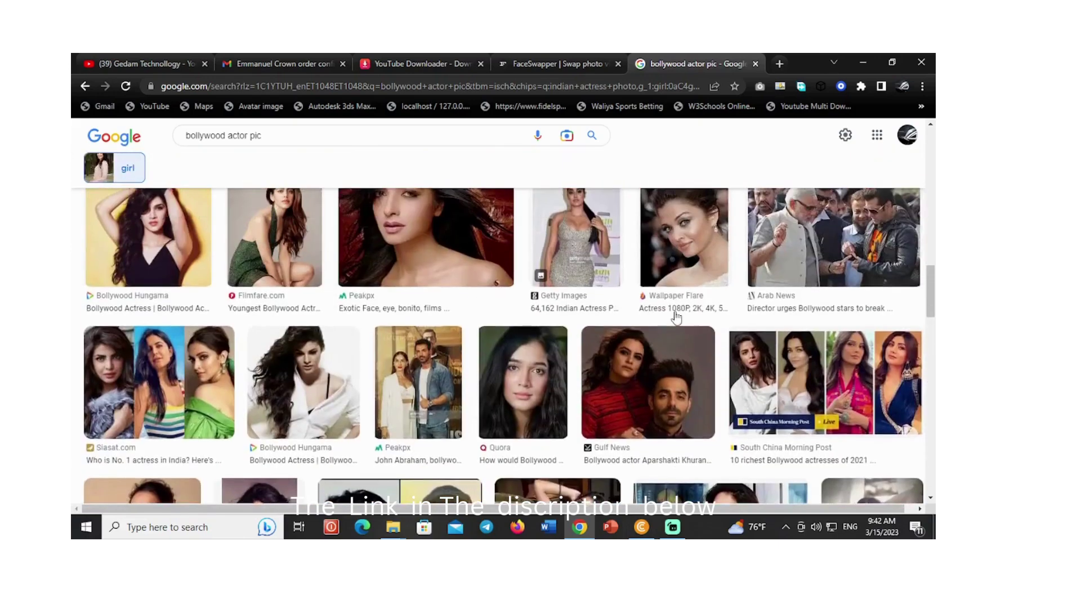
scroll(677, 318, up, 2)
scroll(676, 318, up, 2)
scroll(676, 319, up, 1)
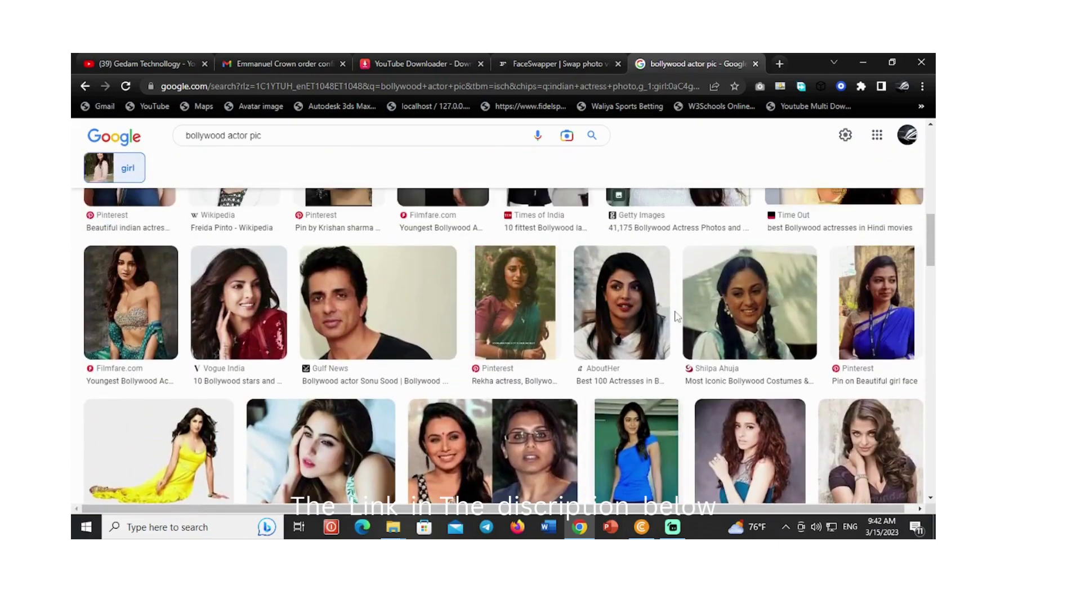
scroll(676, 317, up, 1)
scroll(676, 317, up, 3)
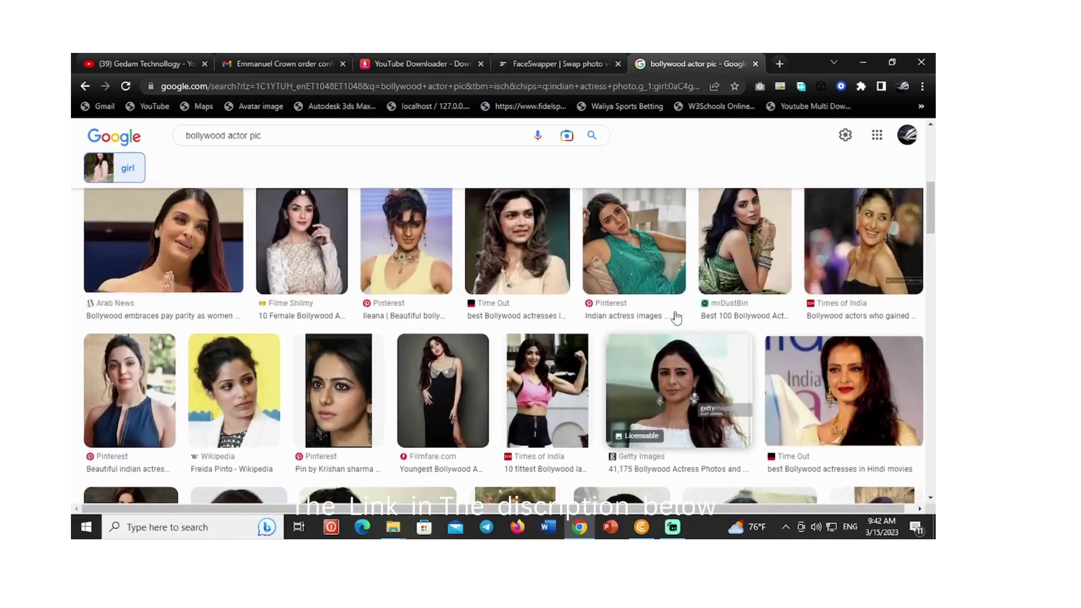
scroll(676, 318, up, 1)
scroll(676, 318, up, 1)
scroll(676, 318, up, 1)
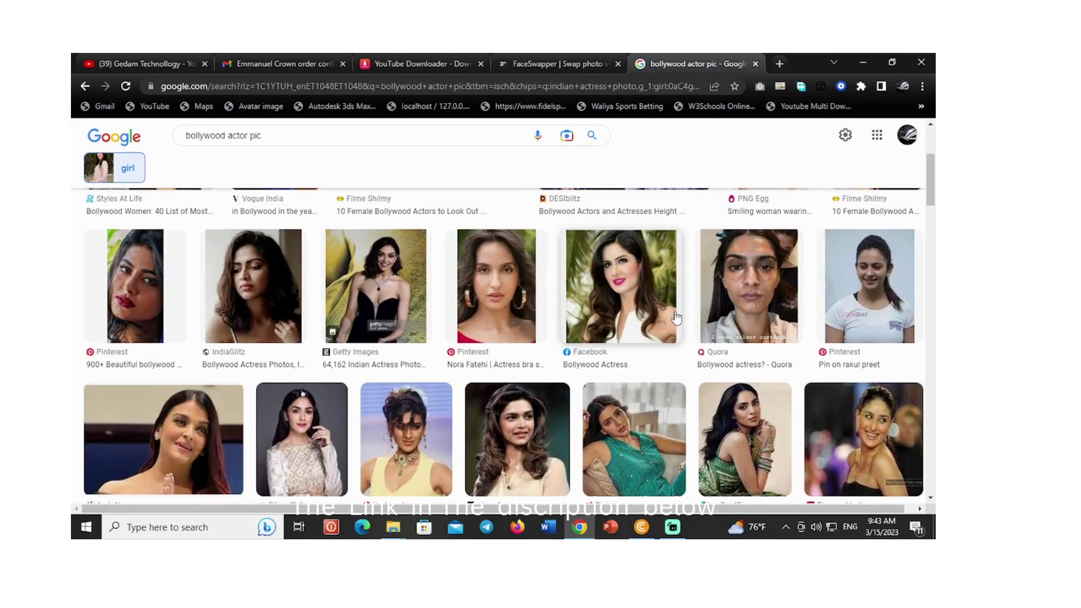
scroll(676, 317, down, 1)
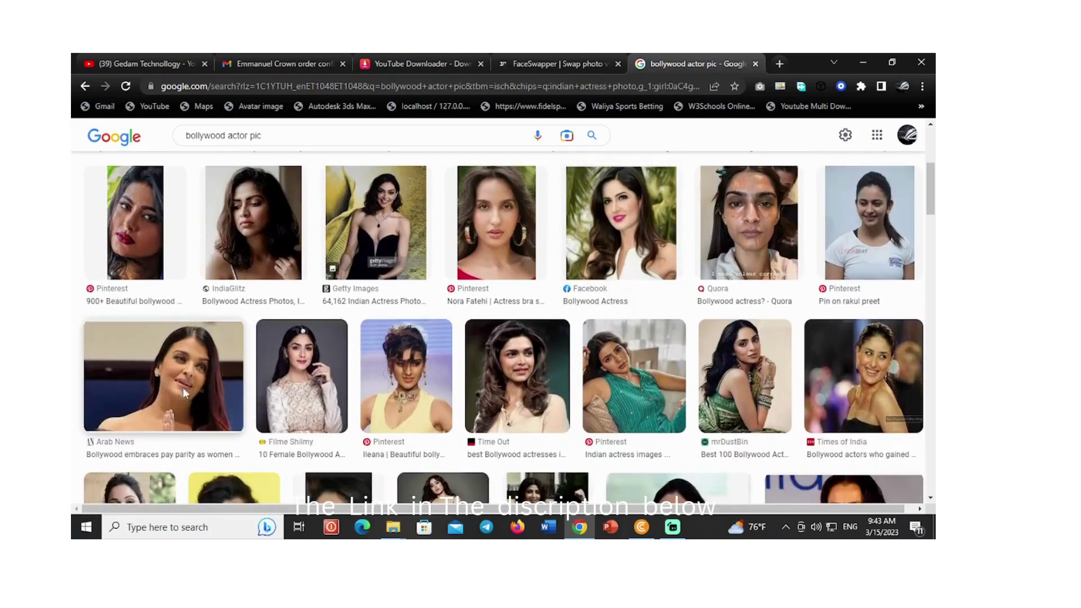
Step: Preview the Arab News and Facebook photos, then the Pinterest actress in dark blue
click(243, 349)
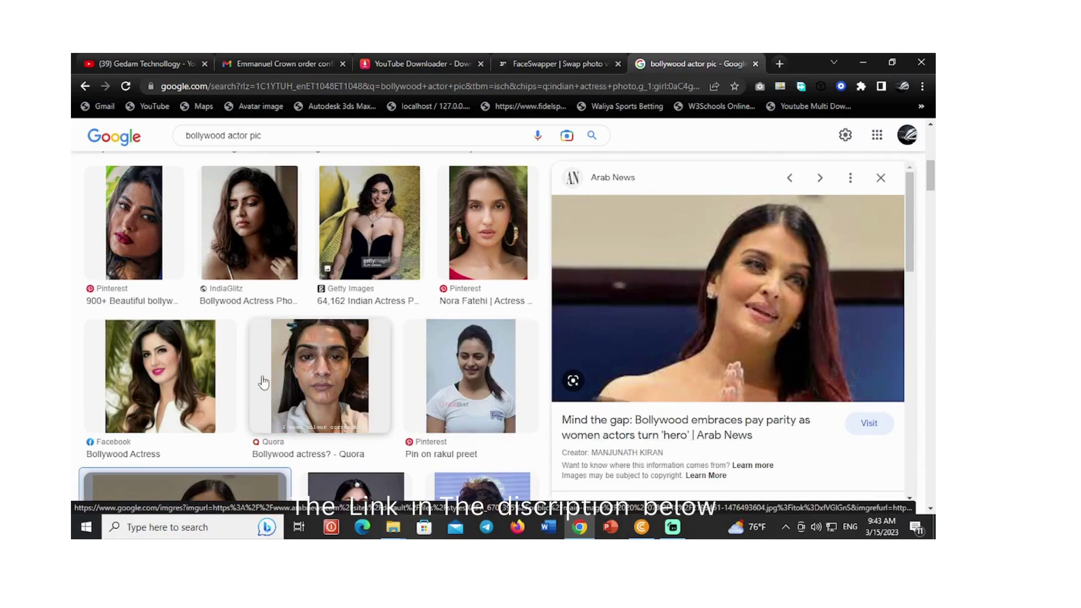
click(192, 388)
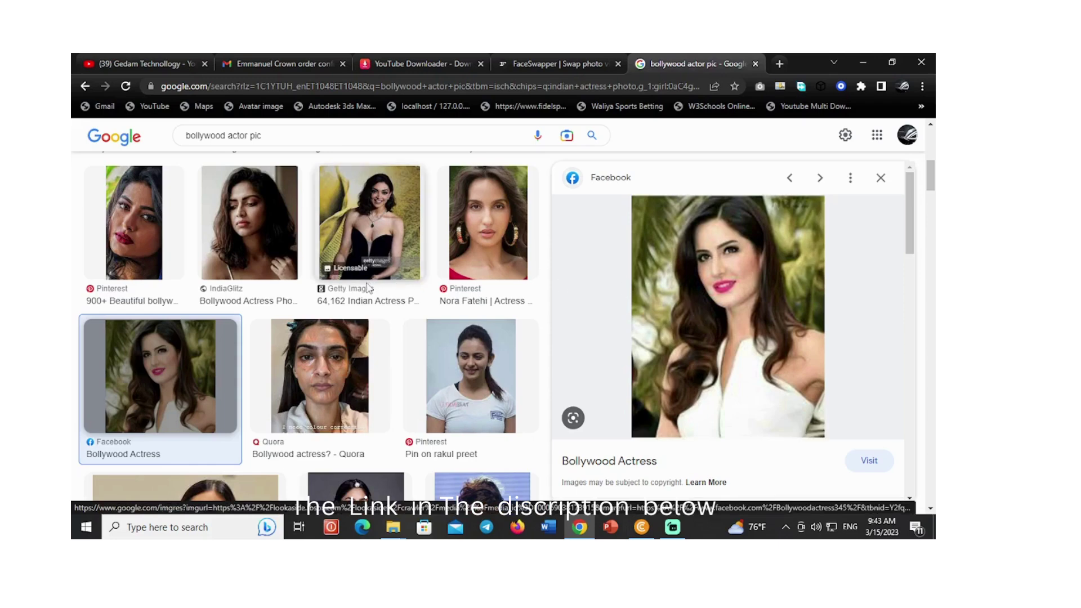
scroll(355, 275, down, 2)
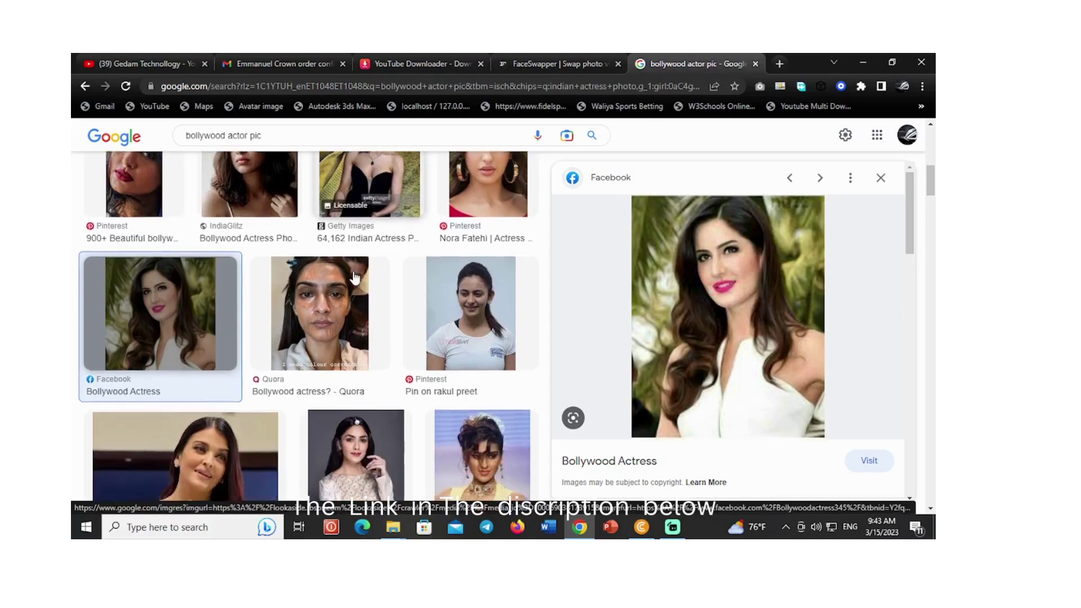
scroll(355, 276, down, 3)
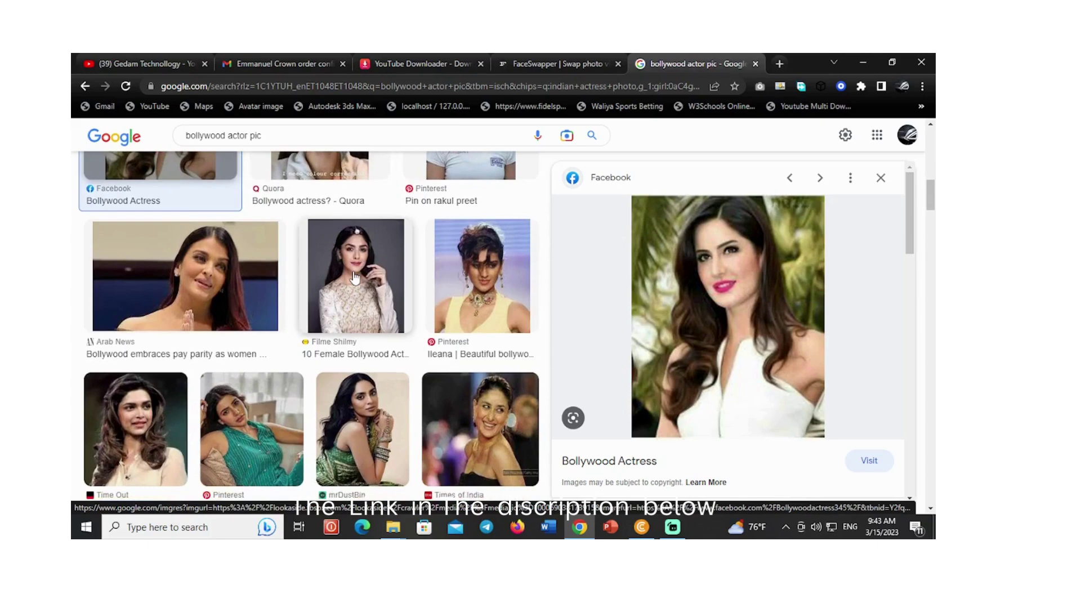
scroll(354, 276, down, 1)
scroll(355, 276, down, 2)
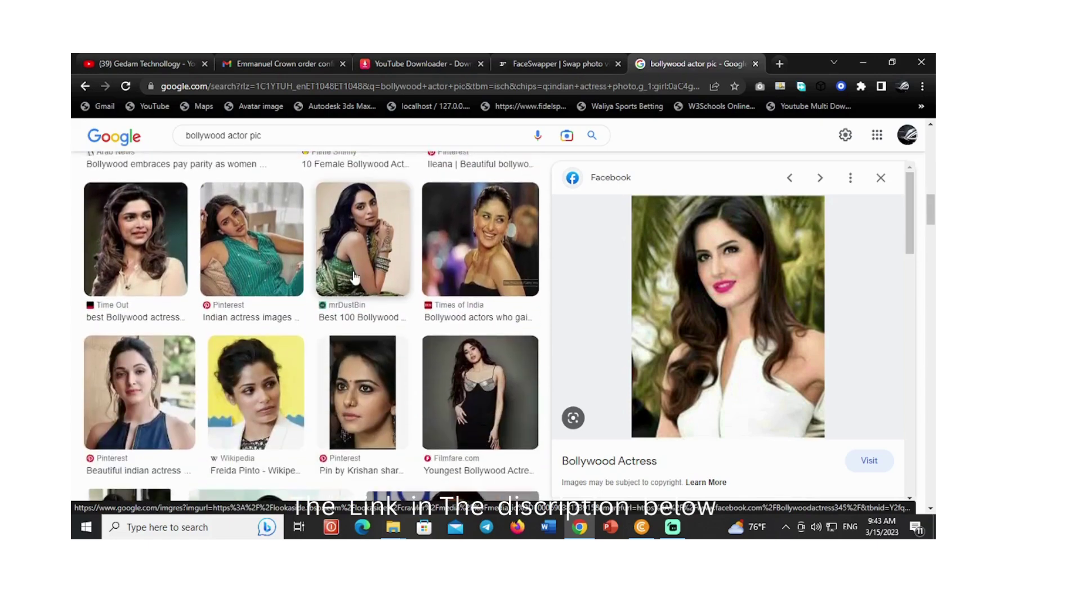
scroll(354, 276, down, 1)
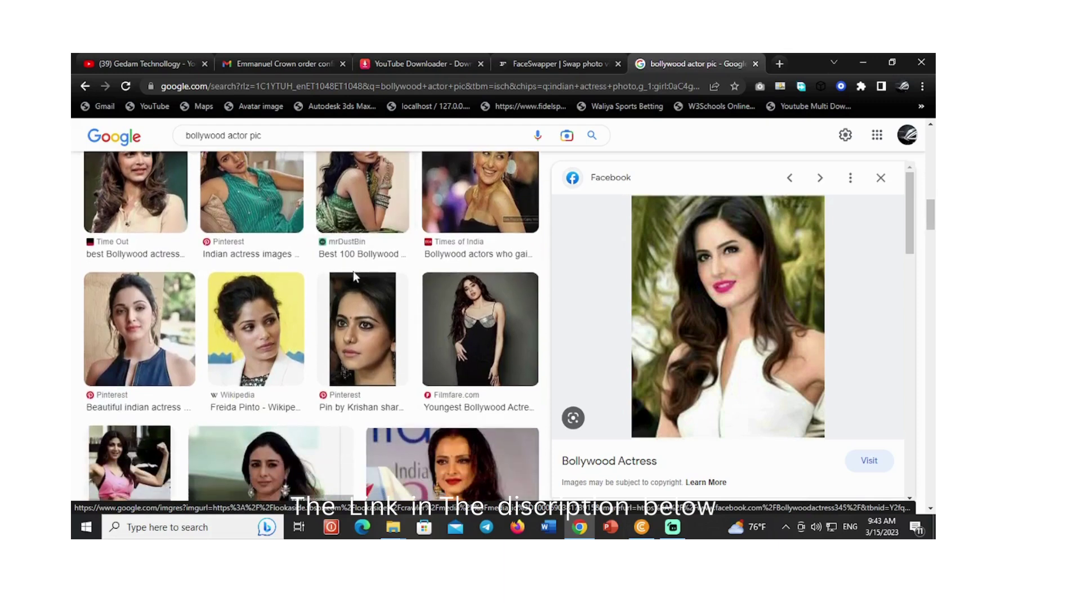
scroll(354, 273, down, 1)
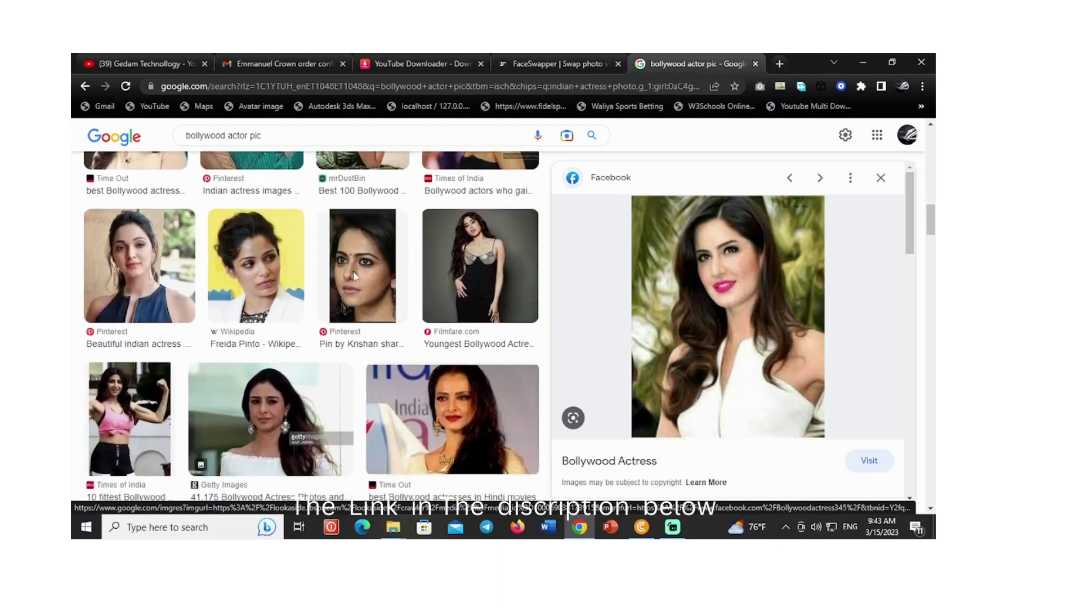
click(119, 272)
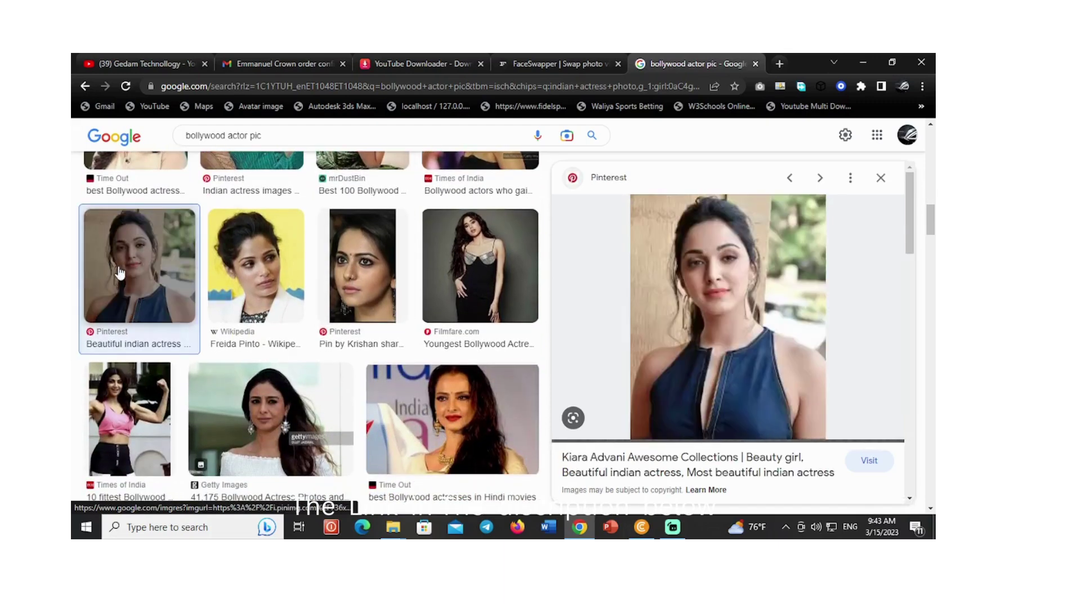
Step: Save the previewed Pinterest photo as girl.jpg in Desktop > cardtemplate
right_click(719, 257)
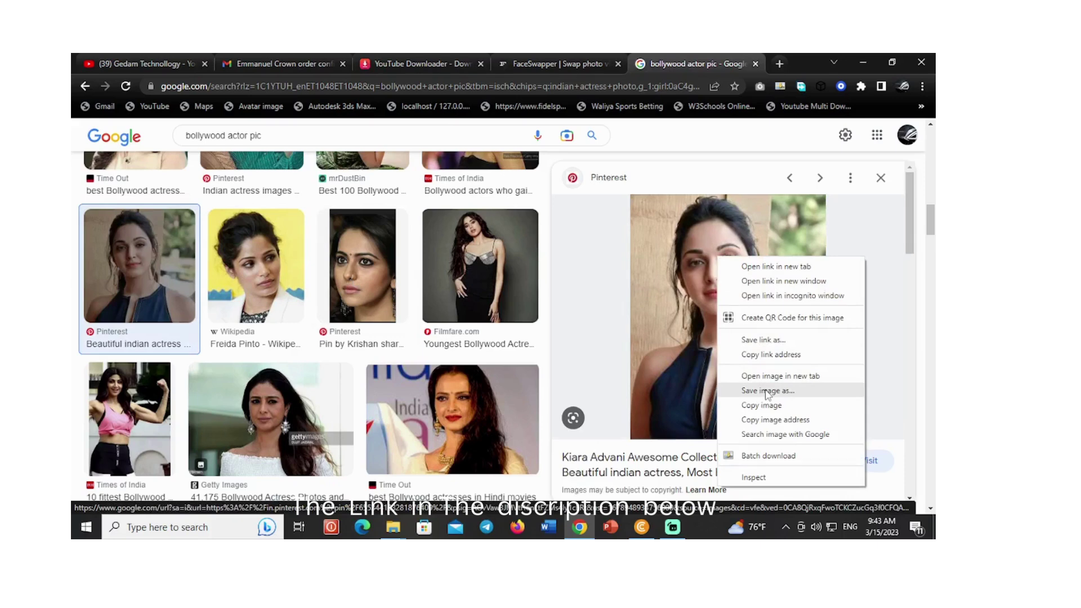
click(768, 391)
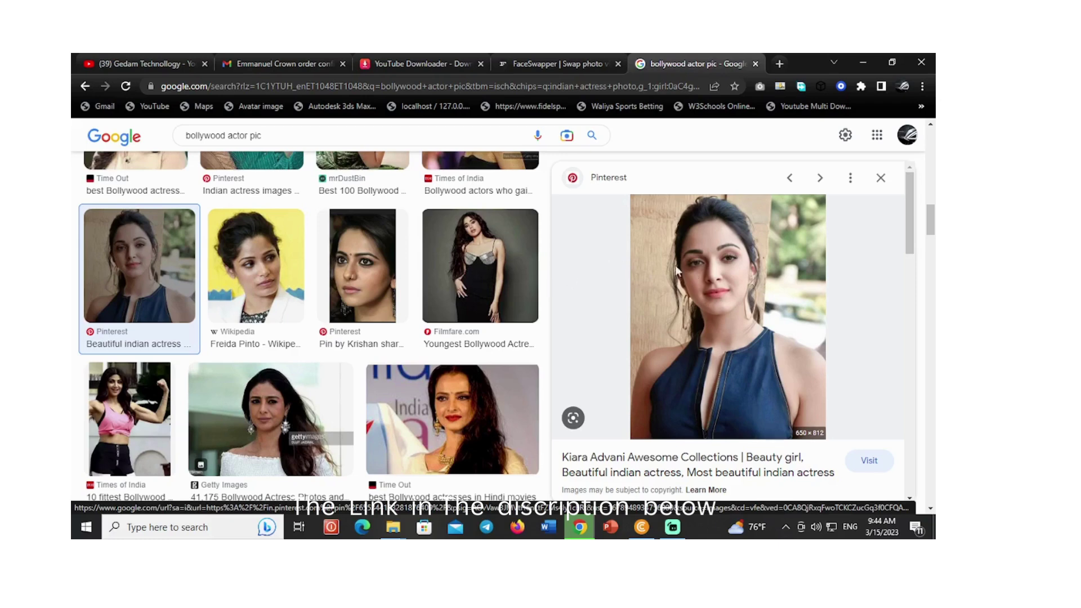
right_click(711, 282)
click(738, 313)
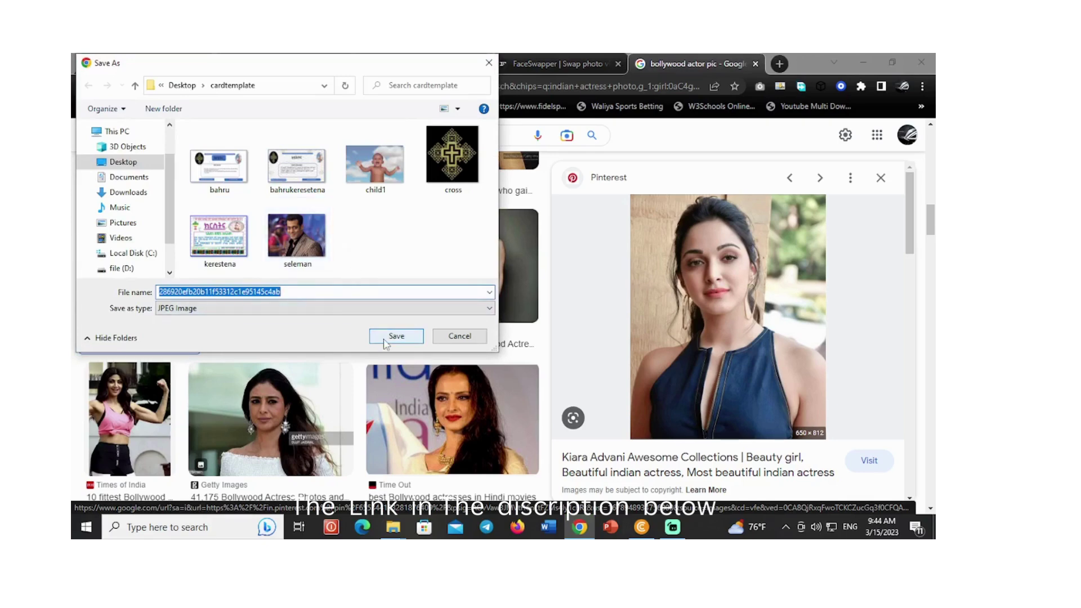
text(g)
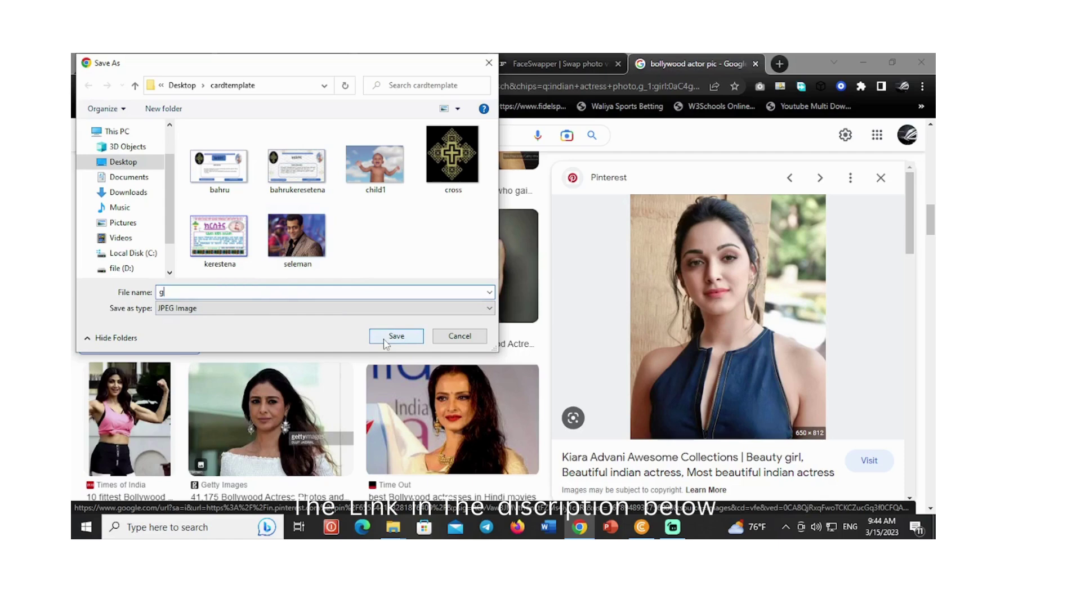
text(irl)
click(411, 338)
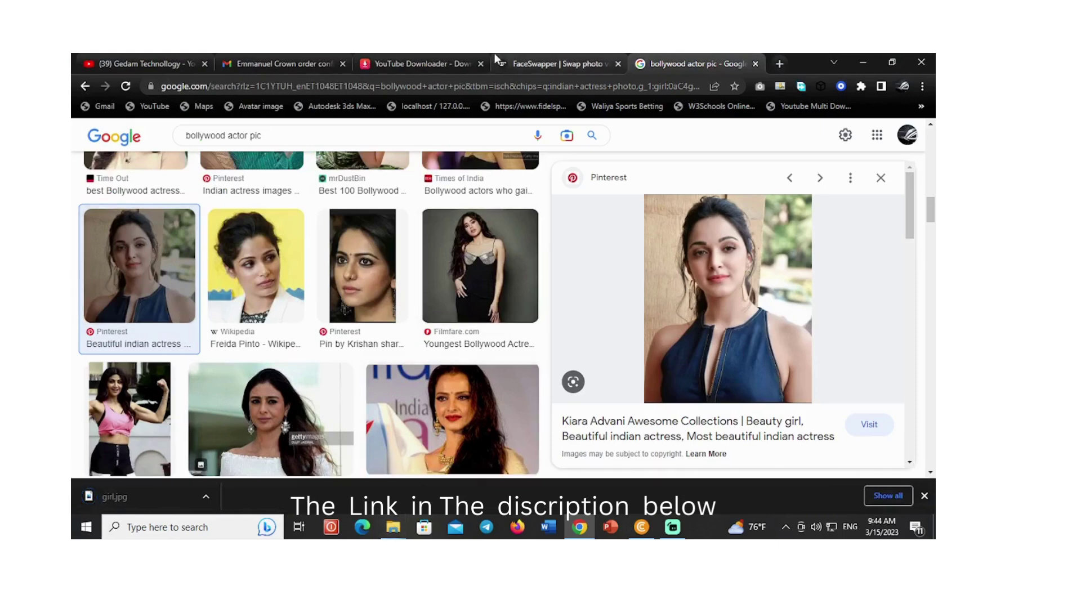
Step: Replace the laughing man swap face with the saved girl.jpg actress photo
click(541, 64)
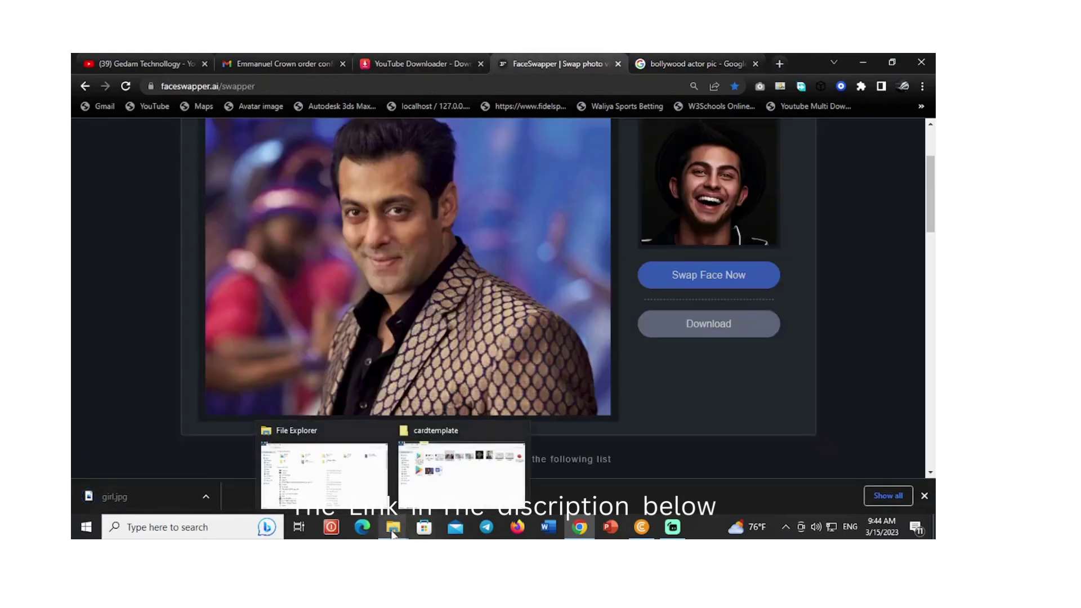
click(694, 270)
click(707, 275)
mouse_move(708, 184)
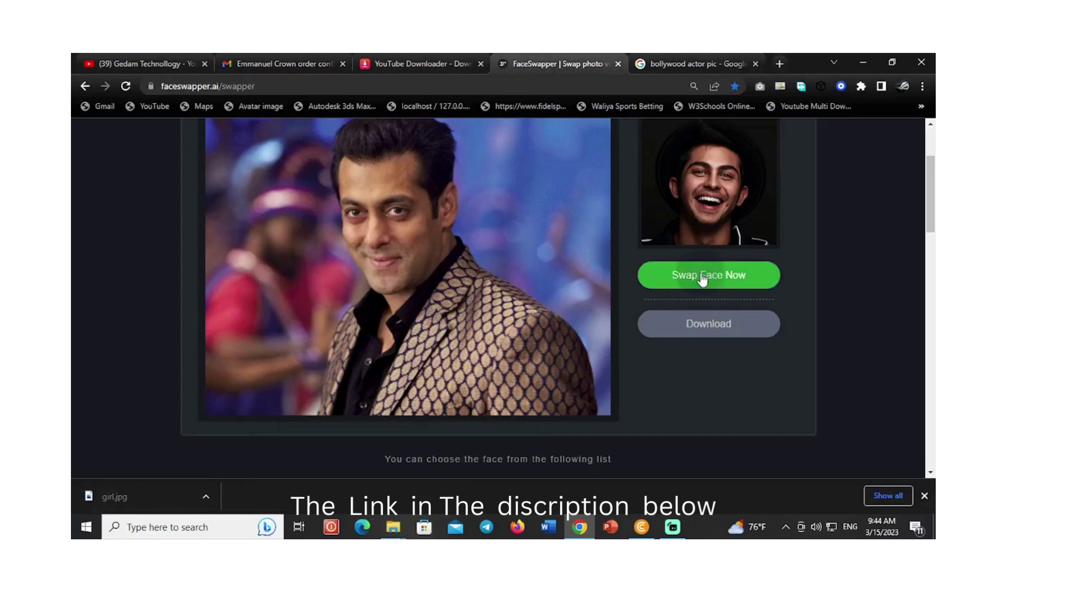
click(715, 179)
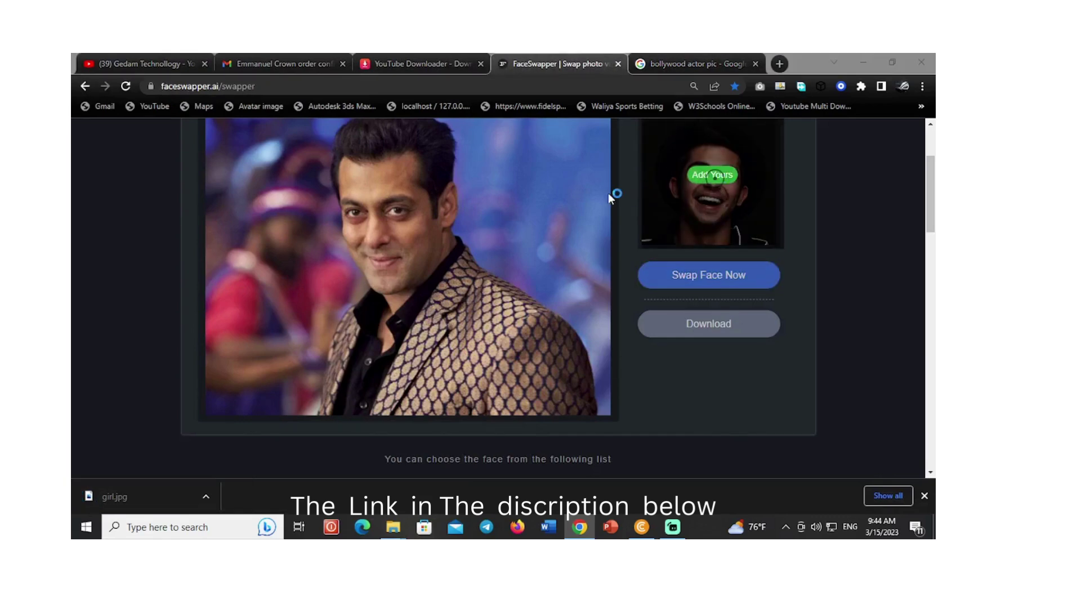
click(294, 257)
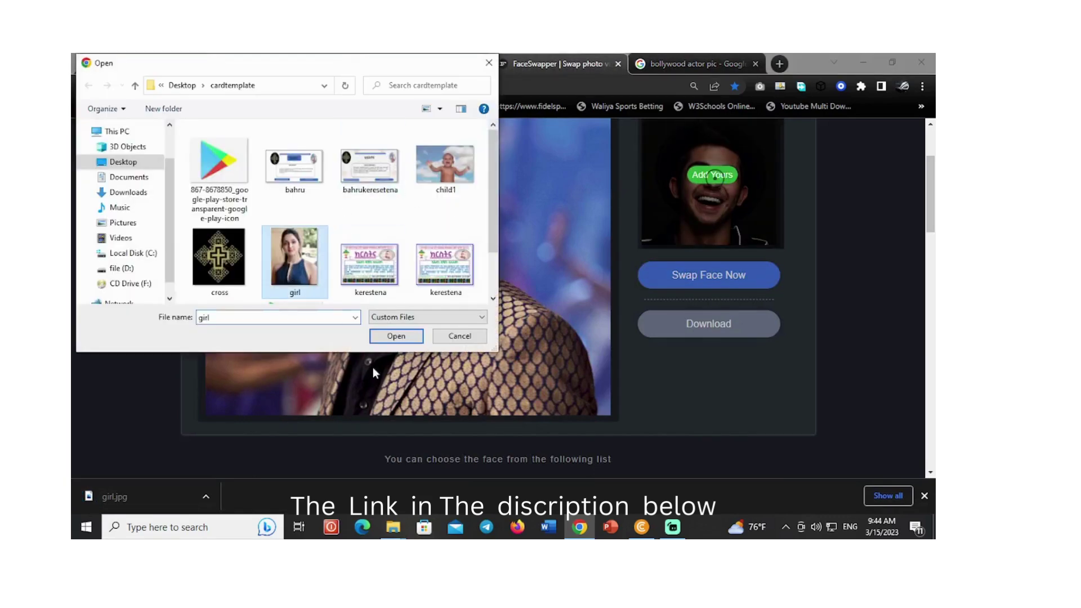
click(396, 336)
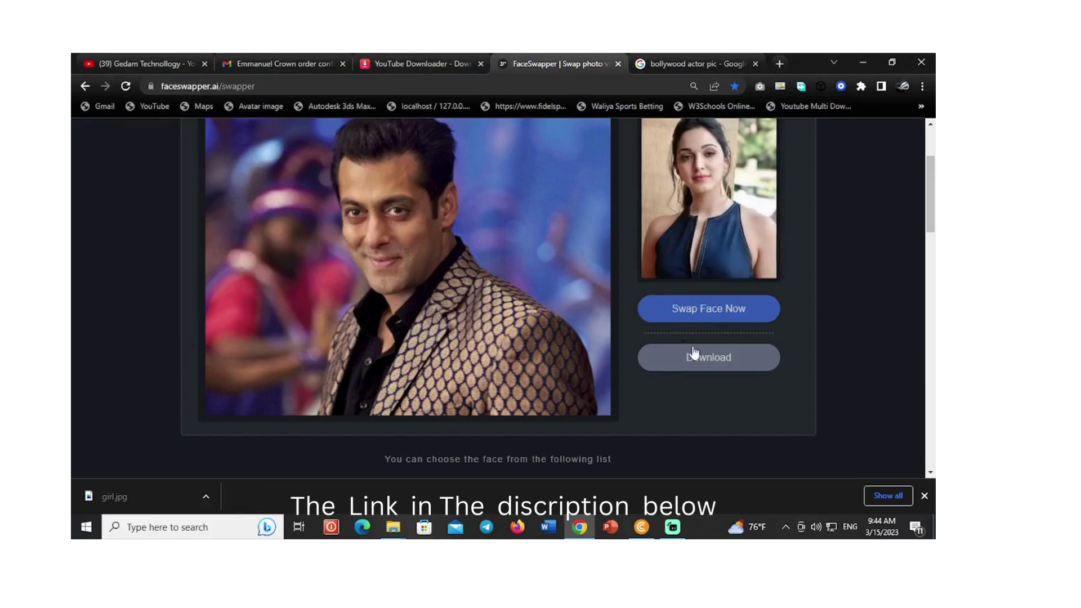
Step: Run the face swap and download the result as f2lxGj5W.jpg
click(713, 317)
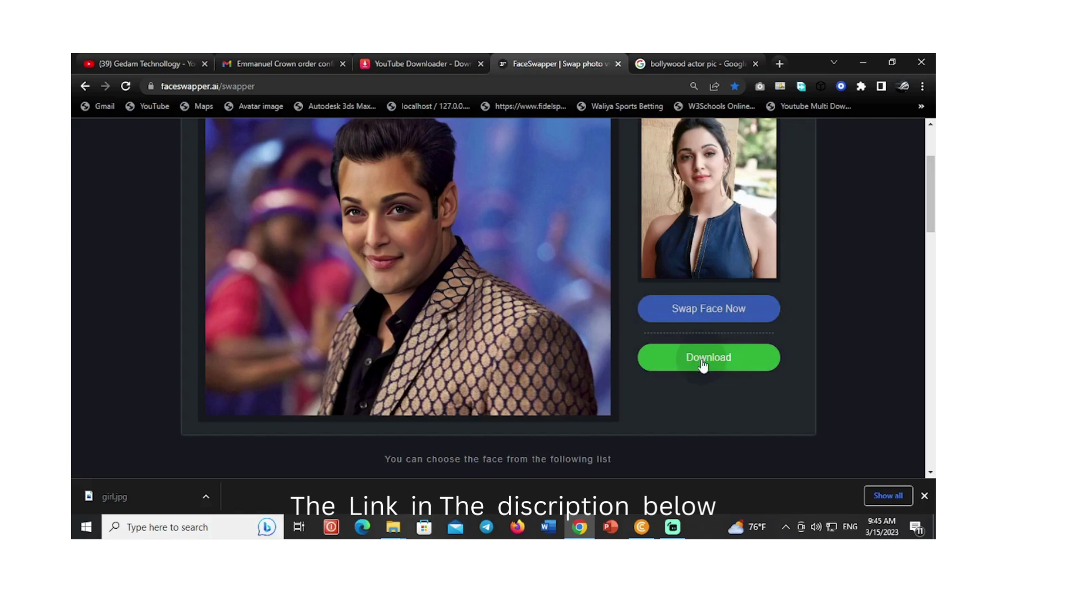
click(704, 365)
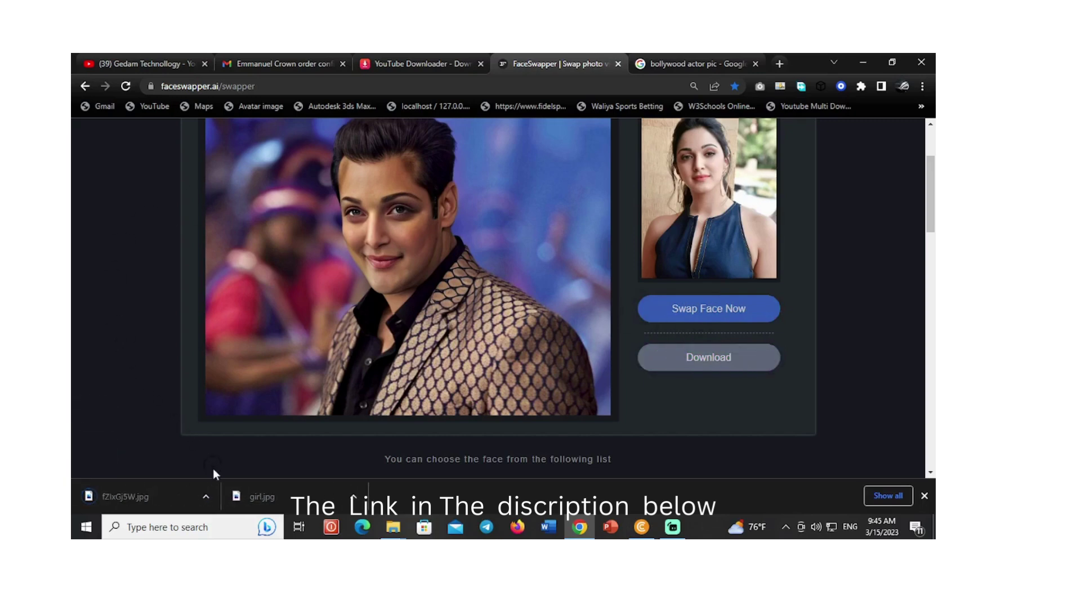